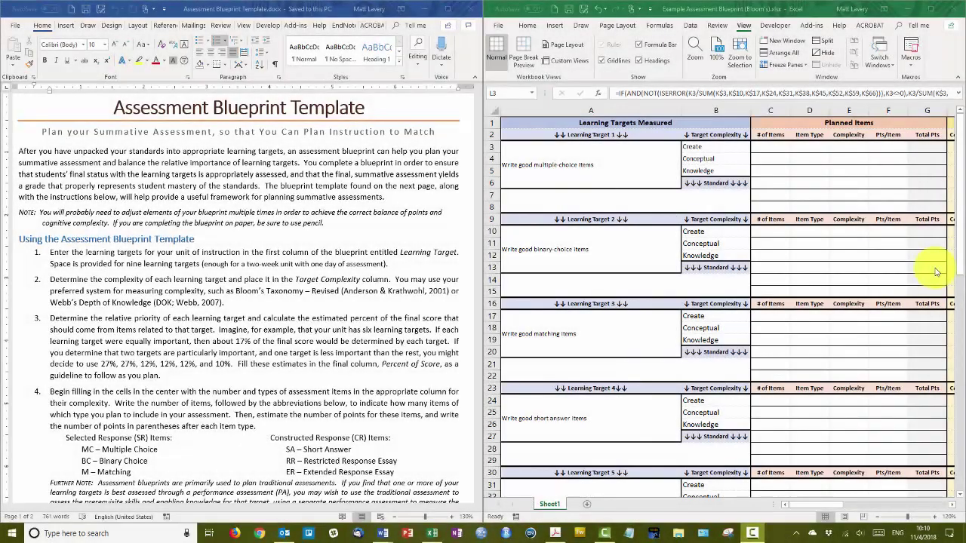
# Step: Review instructions 1 to 4 of the Assessment Blueprint Template, highlighting the text of each instruction
pyautogui.click(18, 255)
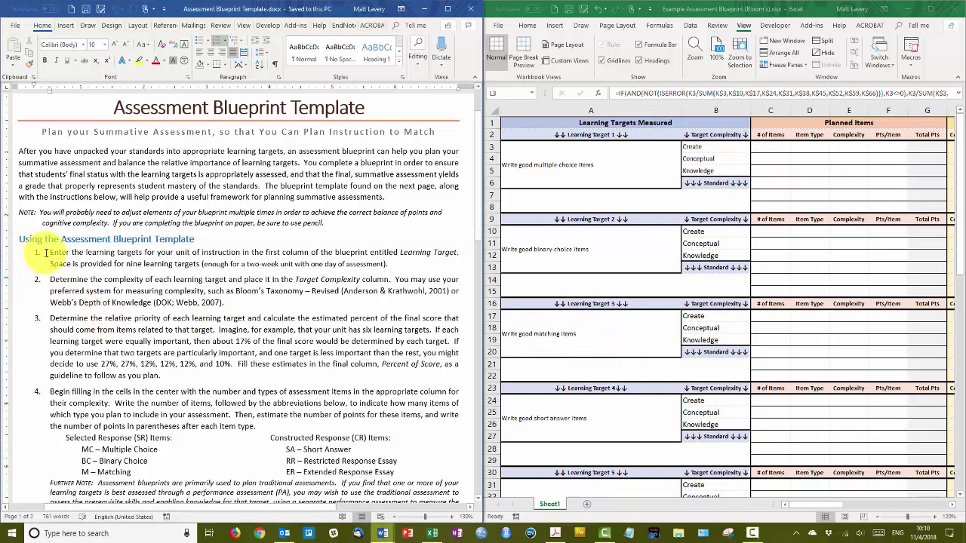
pyautogui.moveTo(47, 253); pyautogui.dragTo(361, 274)
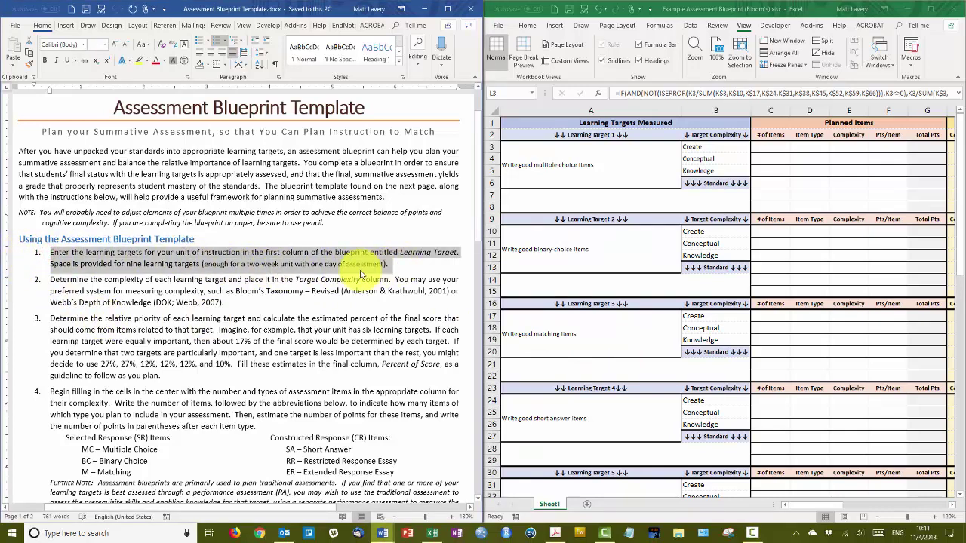
pyautogui.tripleClick(50, 279)
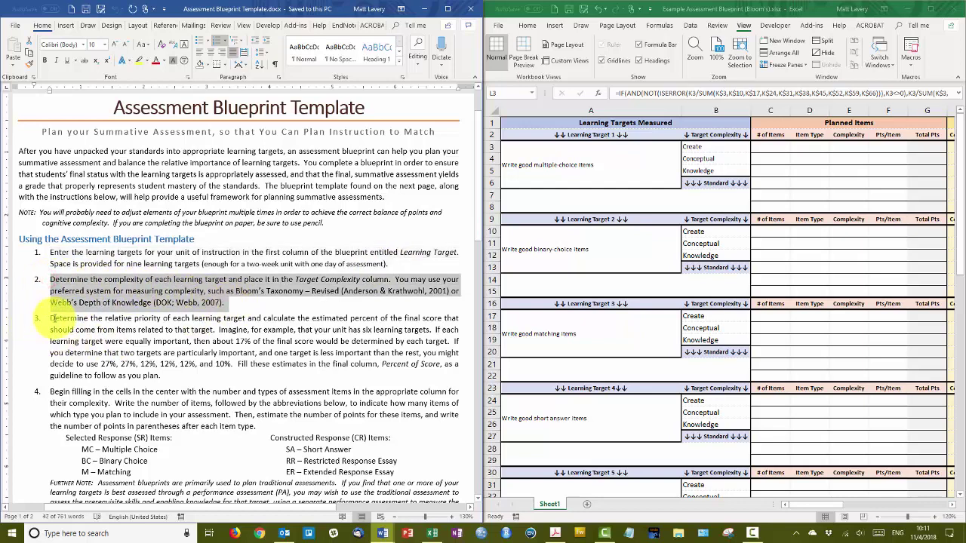
pyautogui.moveTo(52, 317); pyautogui.dragTo(262, 388)
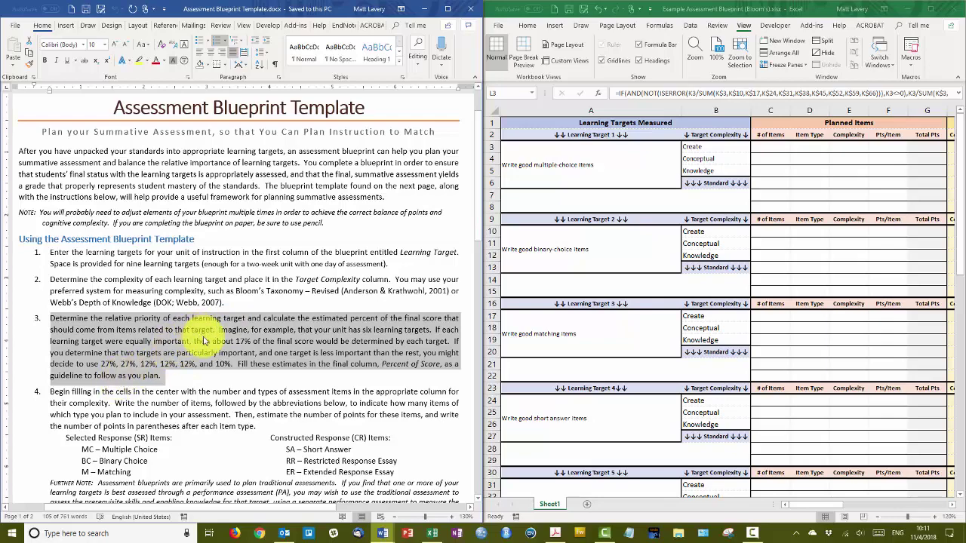
pyautogui.scroll(-7, 200, 334)
pyautogui.scroll(-1, 212, 339)
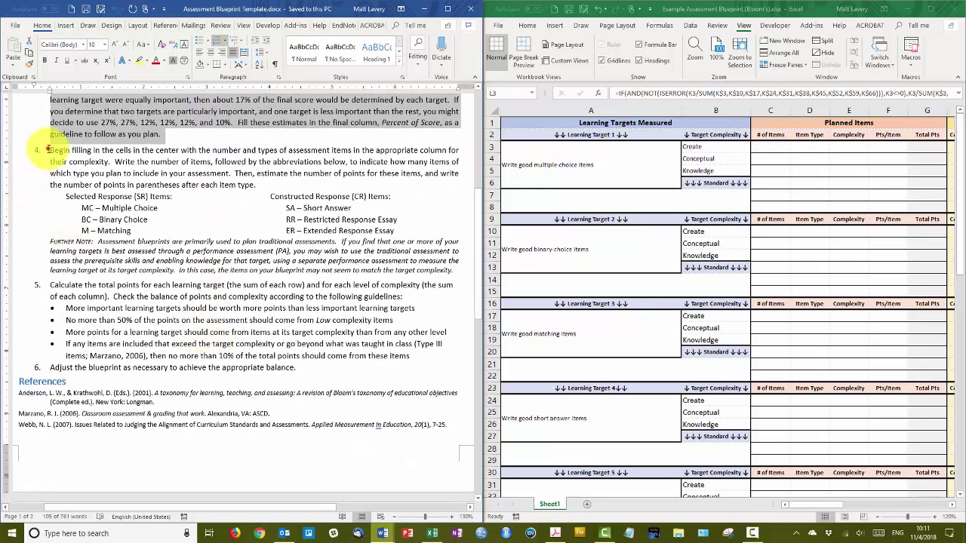
pyautogui.click(49, 150)
pyautogui.moveTo(86, 165); pyautogui.dragTo(414, 235)
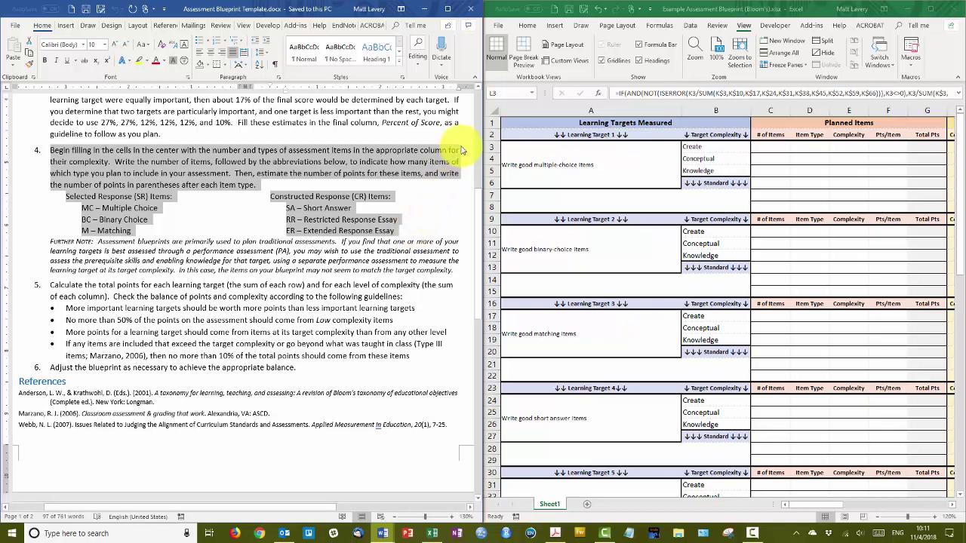
# Step: Switch to the Excel blueprint and examine the Planned Items columns, the first three learning targets and Learning Target 1's complexity
pyautogui.click(815, 127)
pyautogui.moveTo(814, 126); pyautogui.dragTo(821, 490)
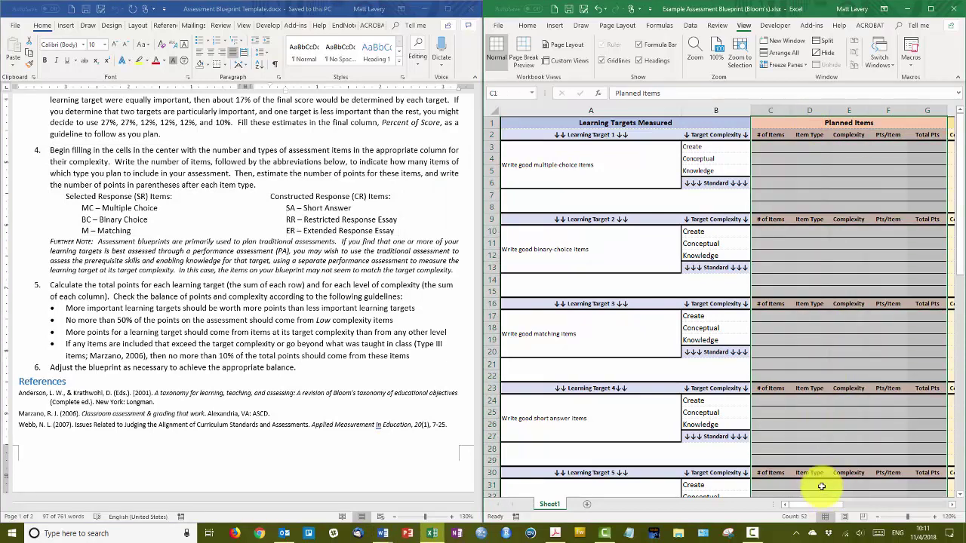
pyautogui.click(769, 147)
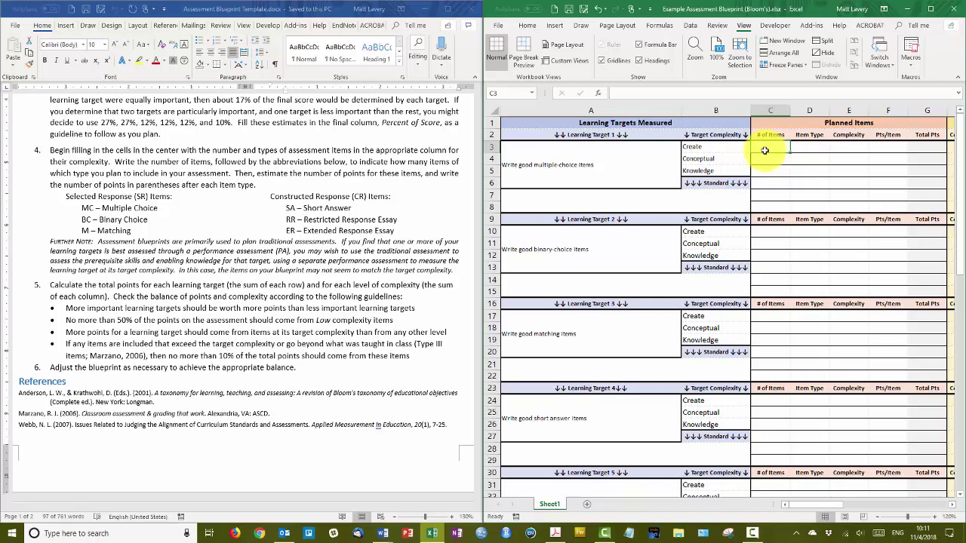
pyautogui.click(611, 171)
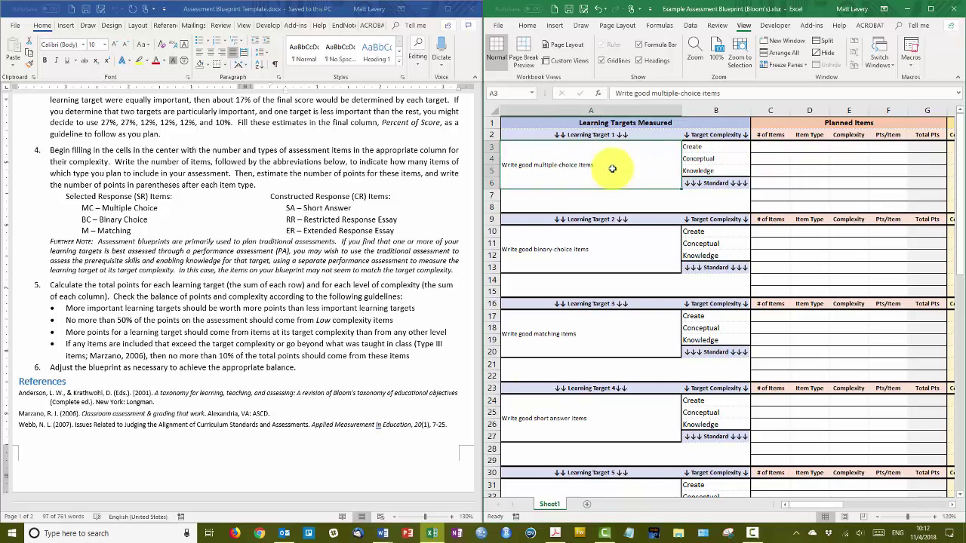
pyautogui.click(610, 257)
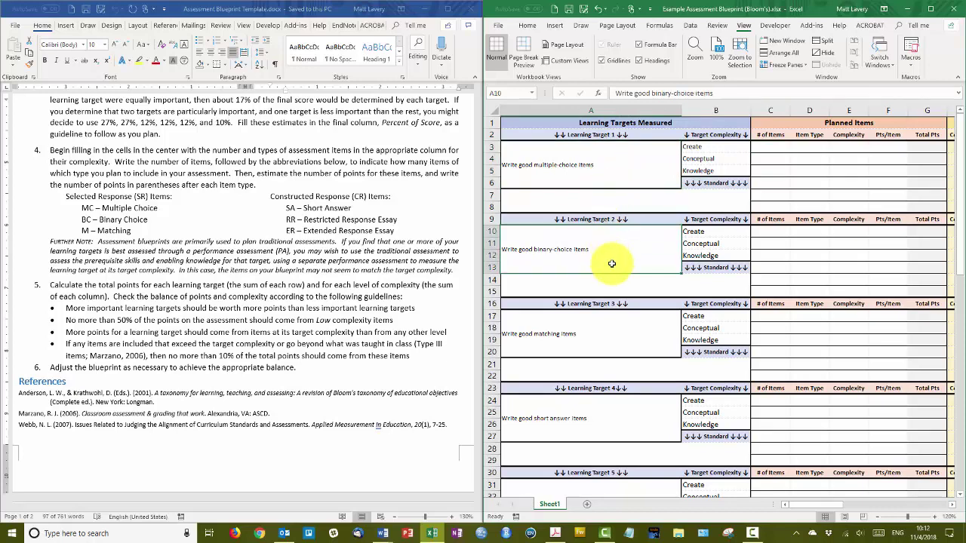
pyautogui.click(622, 349)
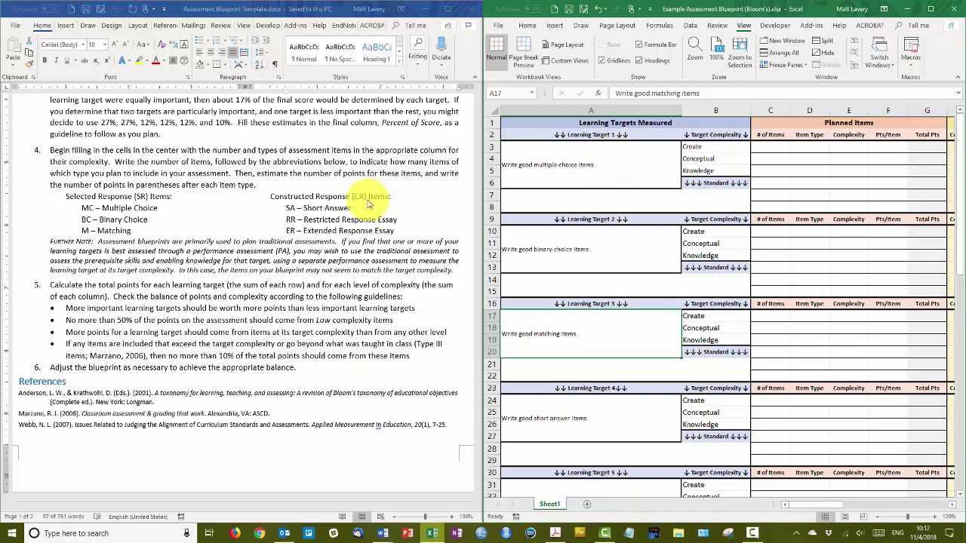
pyautogui.click(704, 147)
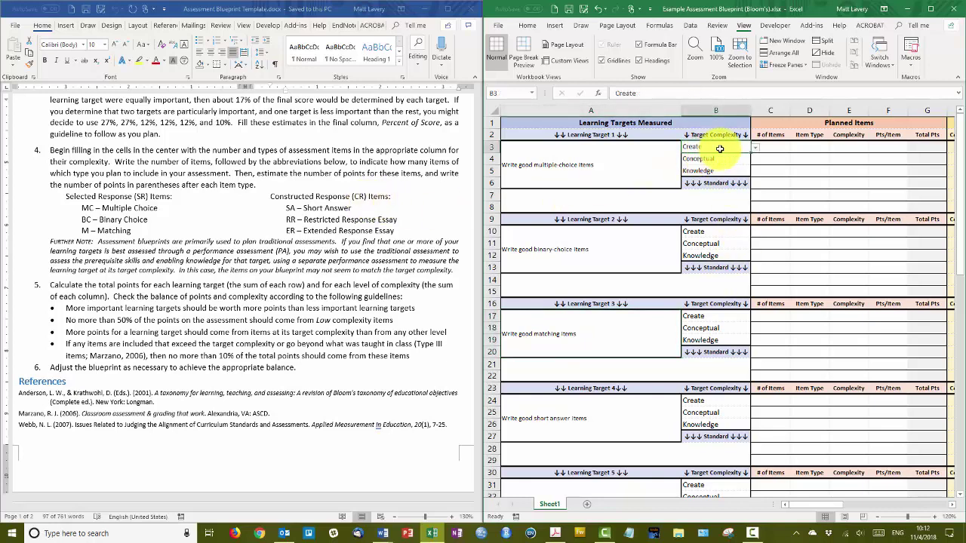
pyautogui.click(657, 154)
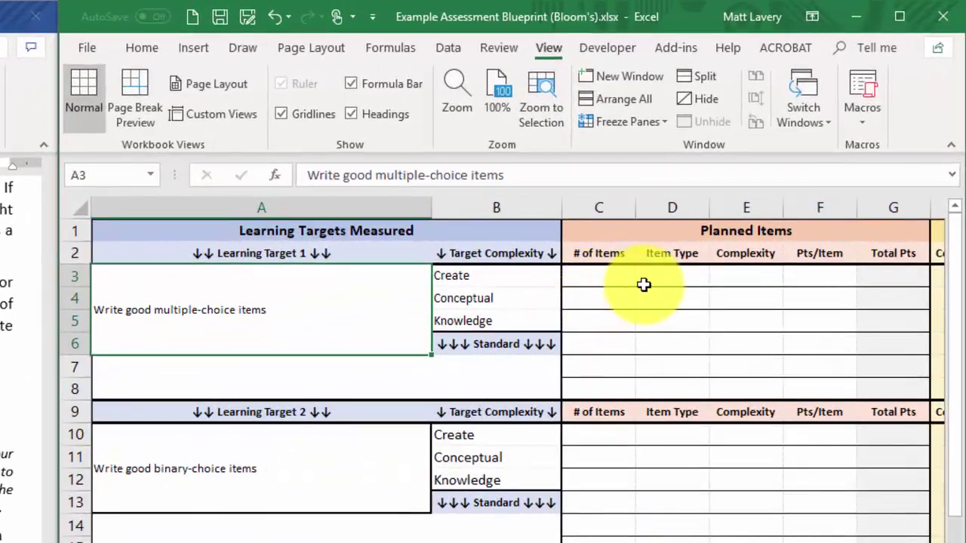
# Step: In the first planned-item row of Learning Target 1, set the item type to MC and the complexity to Understand
pyautogui.click(737, 234)
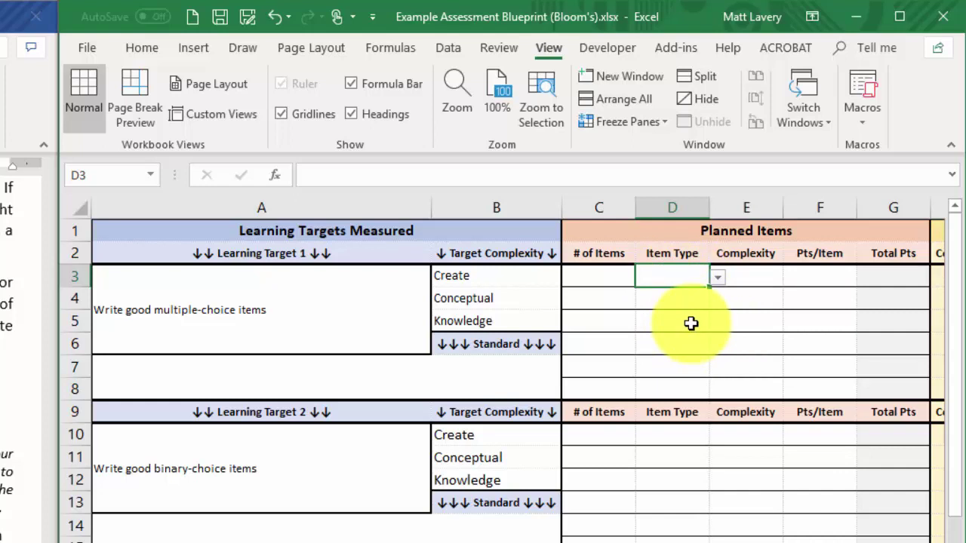
pyautogui.click(718, 280)
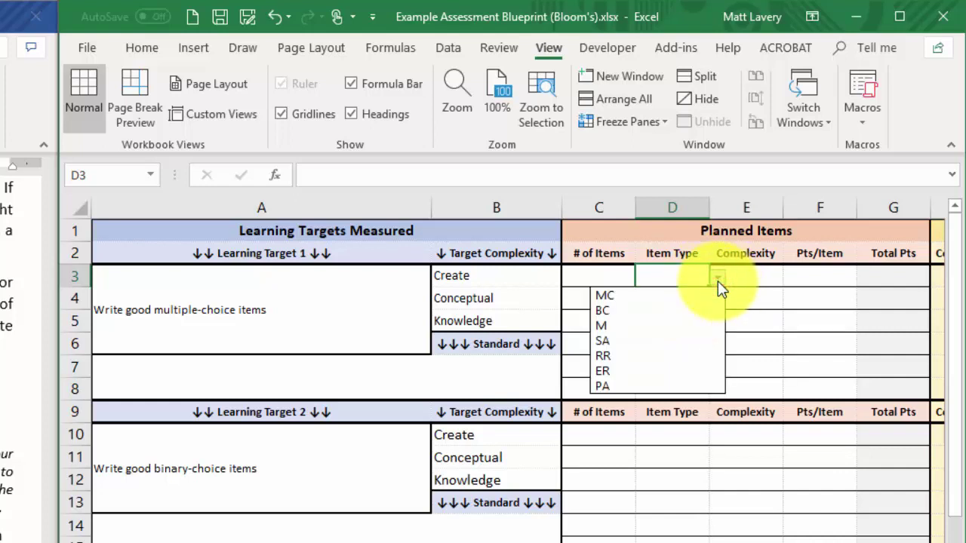
pyautogui.click(640, 299)
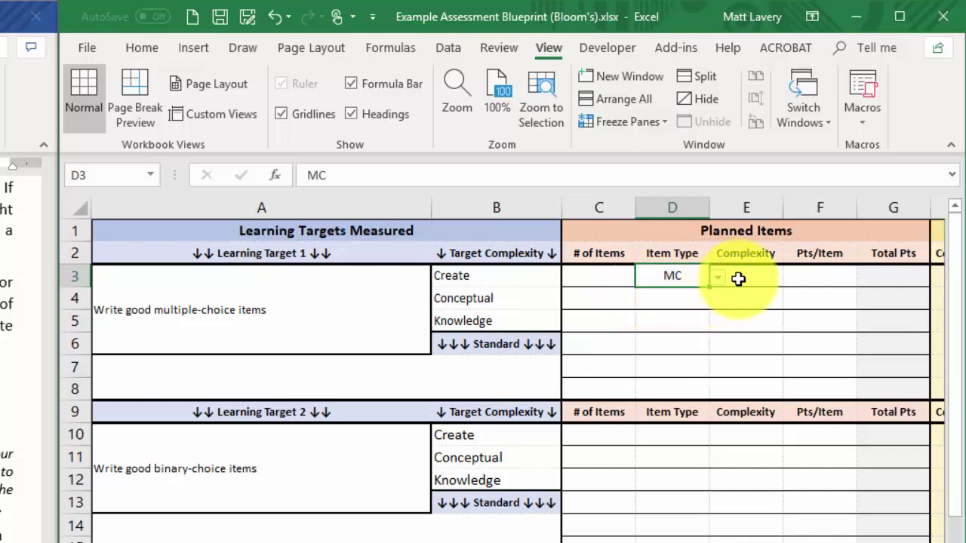
pyautogui.click(769, 276)
pyautogui.click(792, 278)
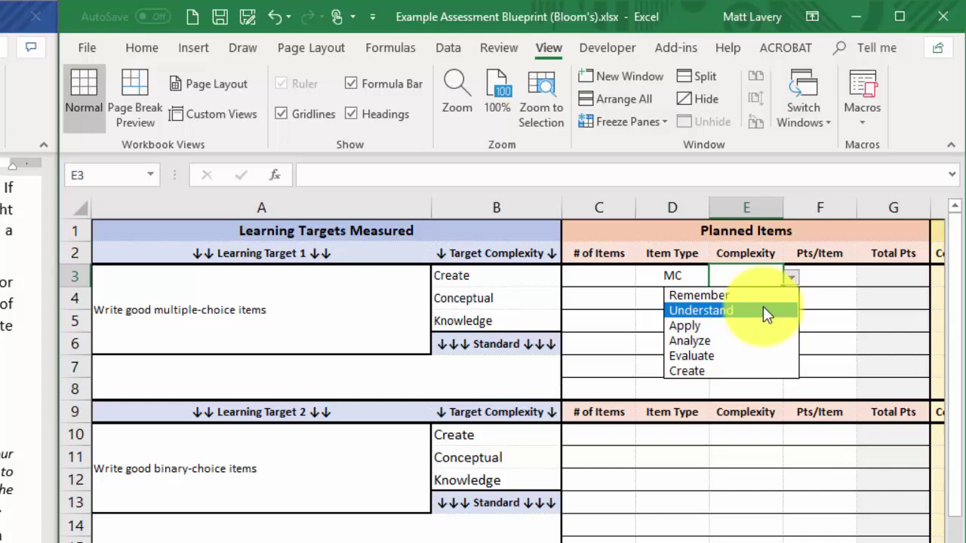
pyautogui.click(763, 312)
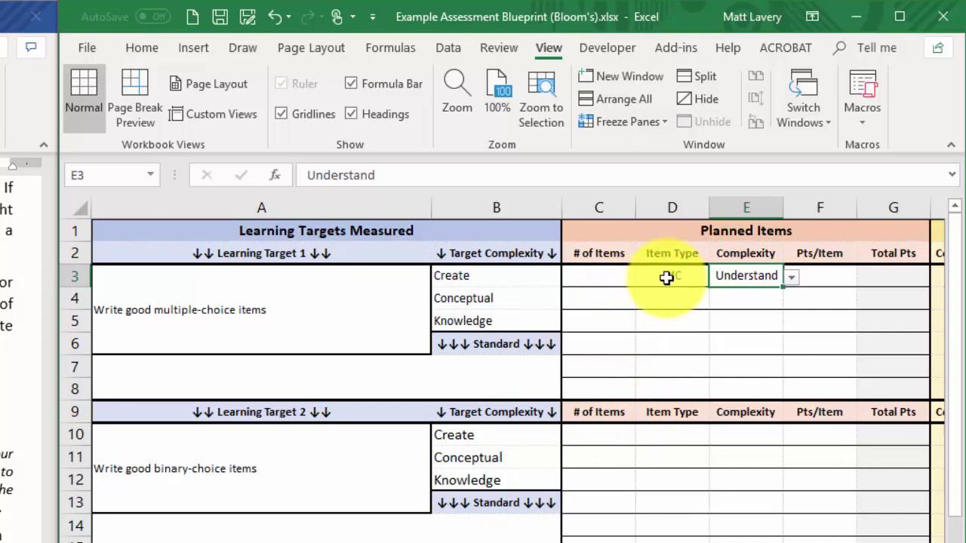
# Step: Enter 2 items at 1 point per item for Learning Target 1's MC row and inspect its total points cell
pyautogui.click(608, 276)
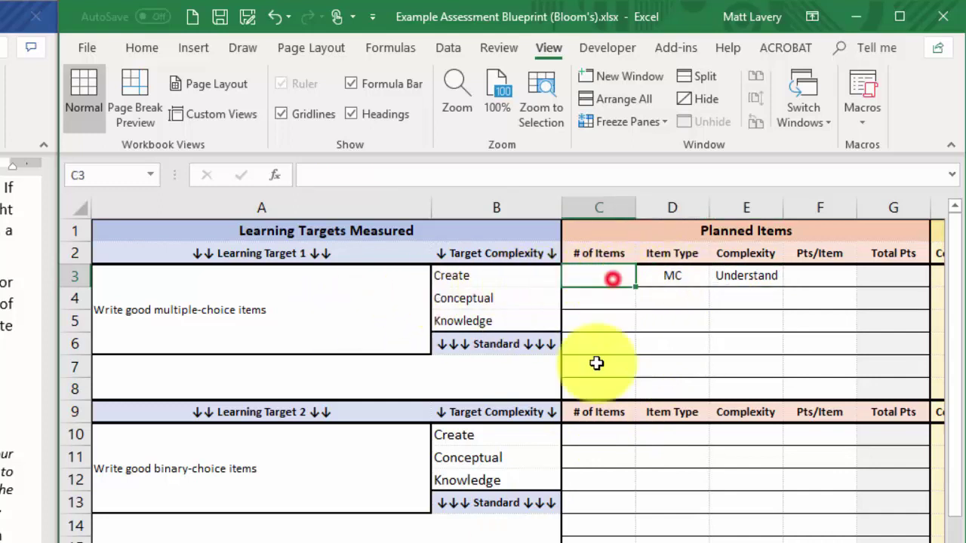
pyautogui.write('2')
pyautogui.press('Return')
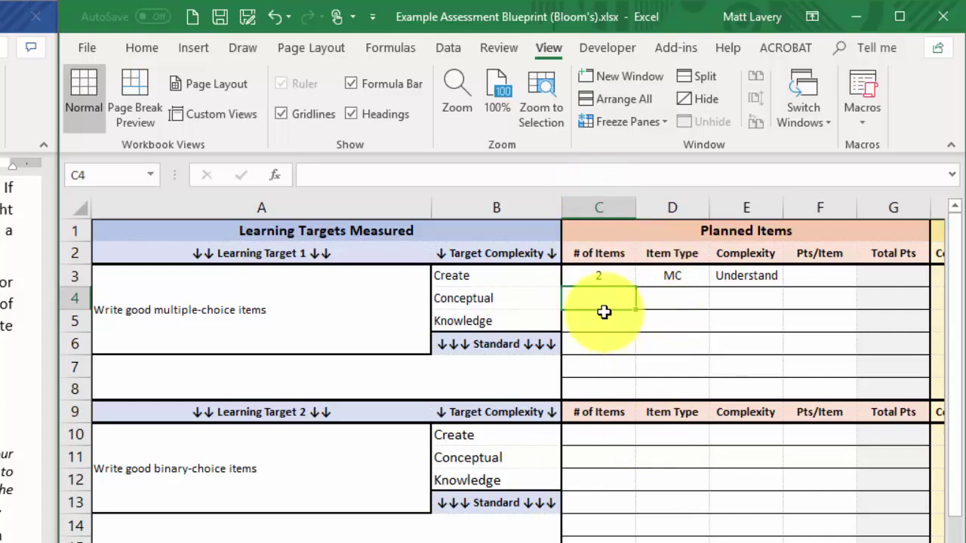
pyautogui.moveTo(594, 273); pyautogui.dragTo(729, 274)
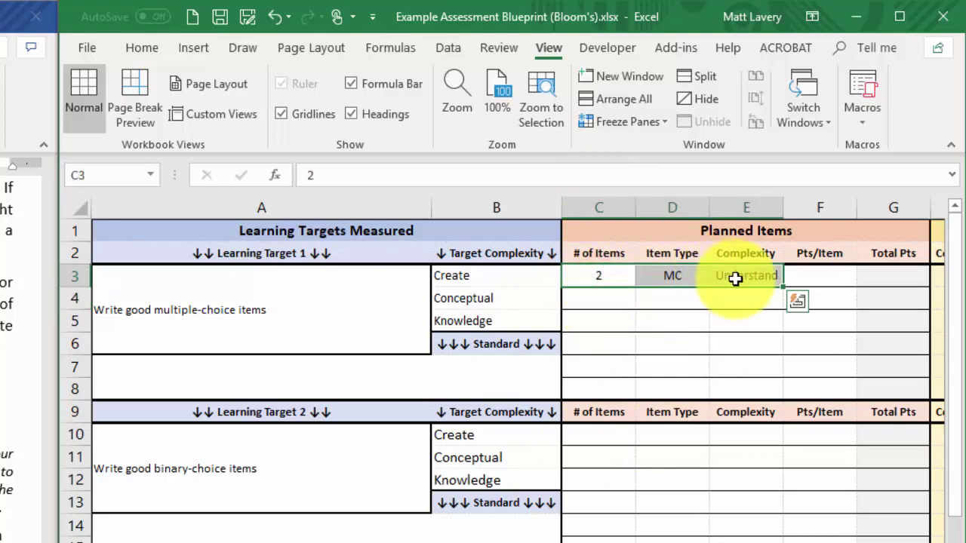
pyautogui.click(826, 275)
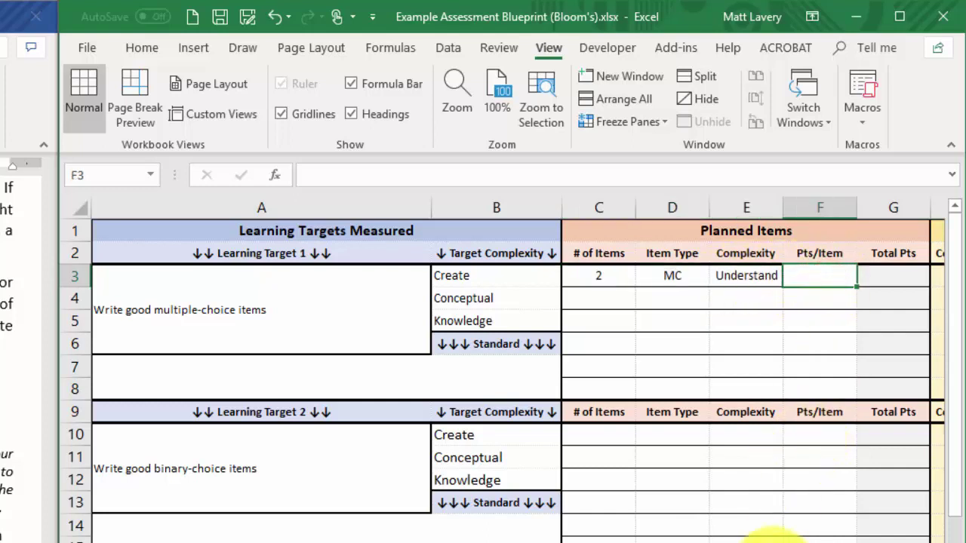
pyautogui.write('1')
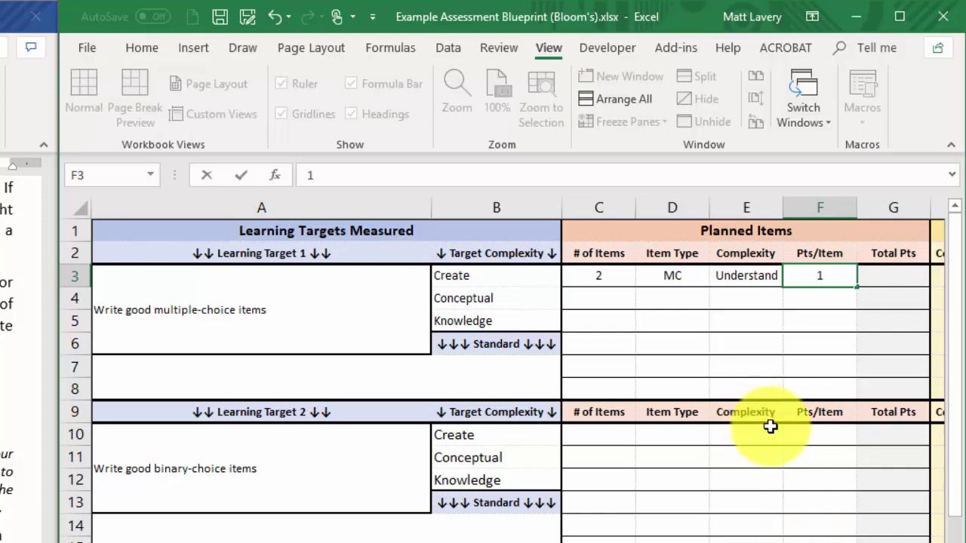
pyautogui.press('Return')
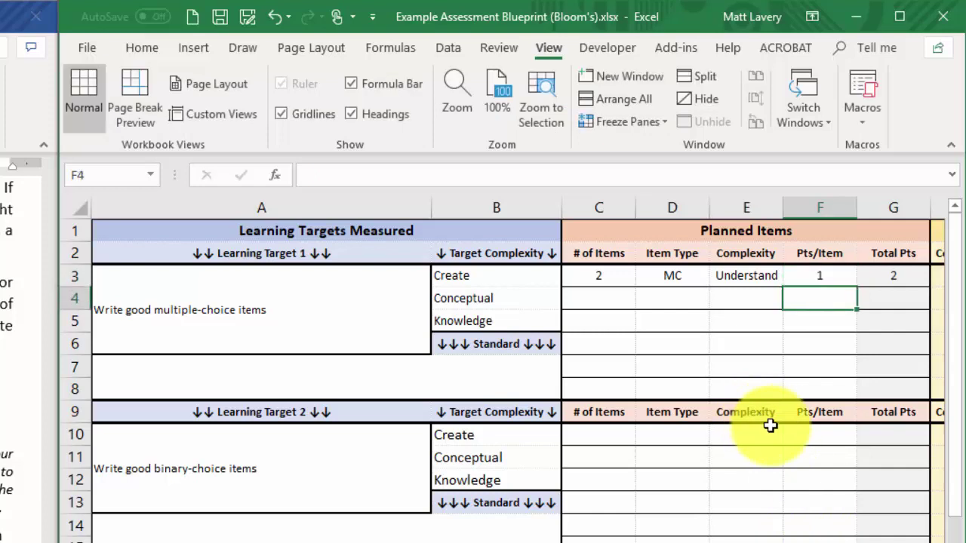
pyautogui.click(906, 275)
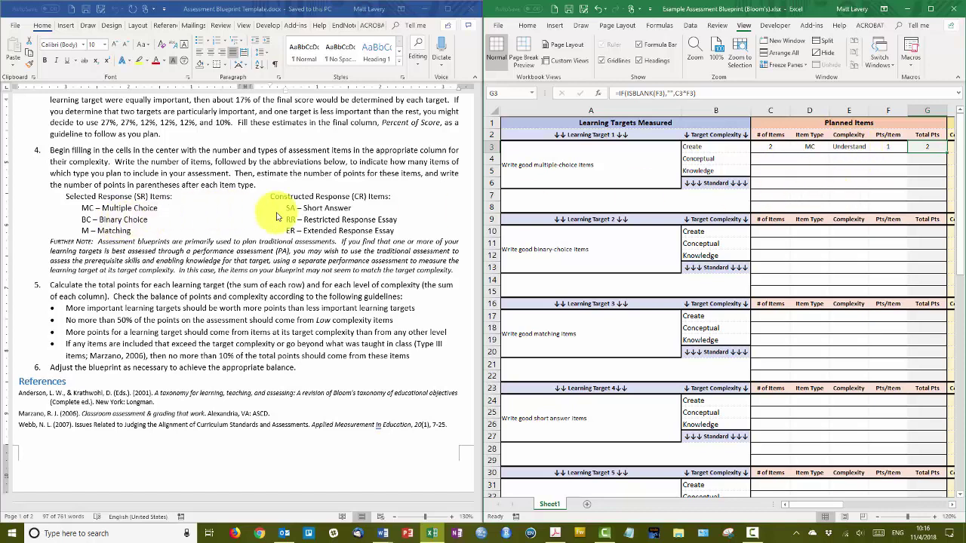
# Step: In the second planned-item row of Learning Target 1, enter 2 items and set the item type to BC
pyautogui.click(773, 160)
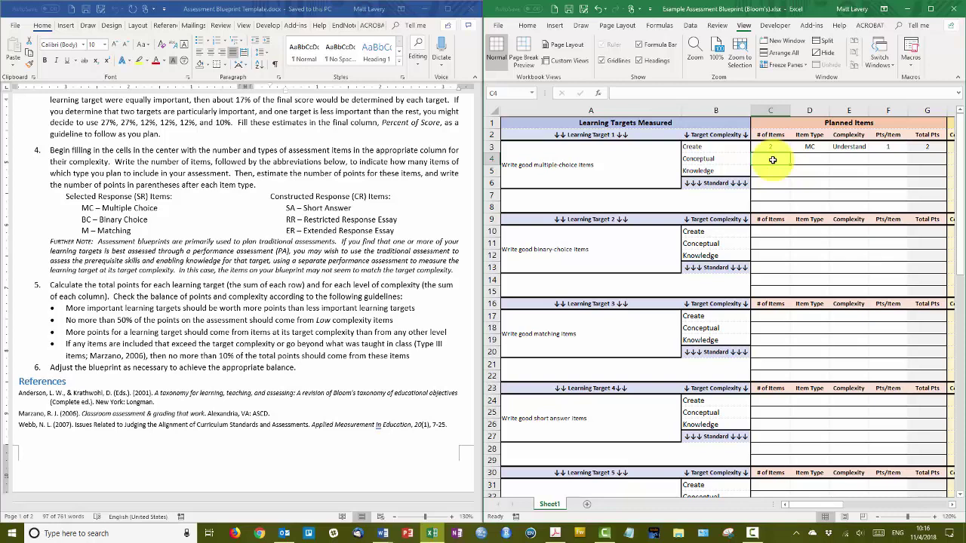
pyautogui.write('2')
pyautogui.click(811, 158)
pyautogui.click(833, 161)
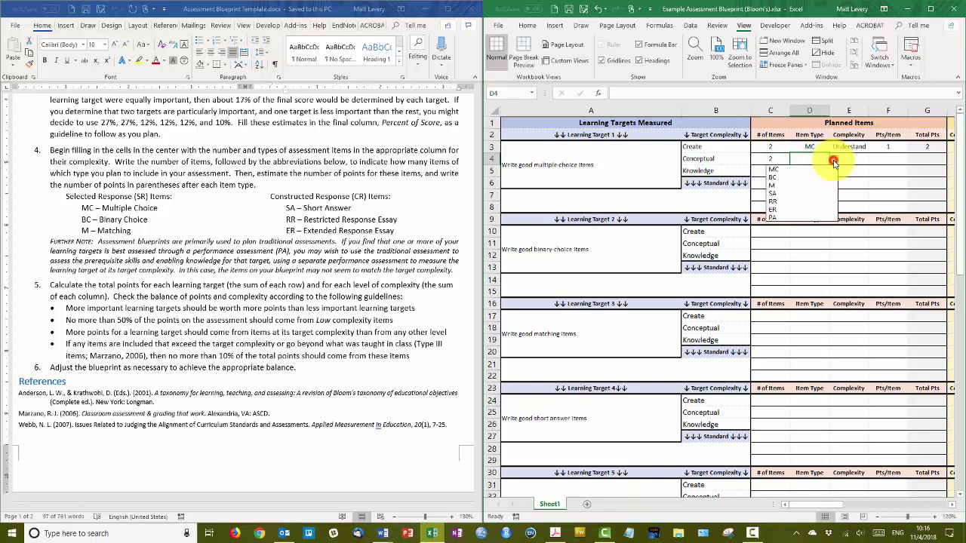
pyautogui.click(790, 179)
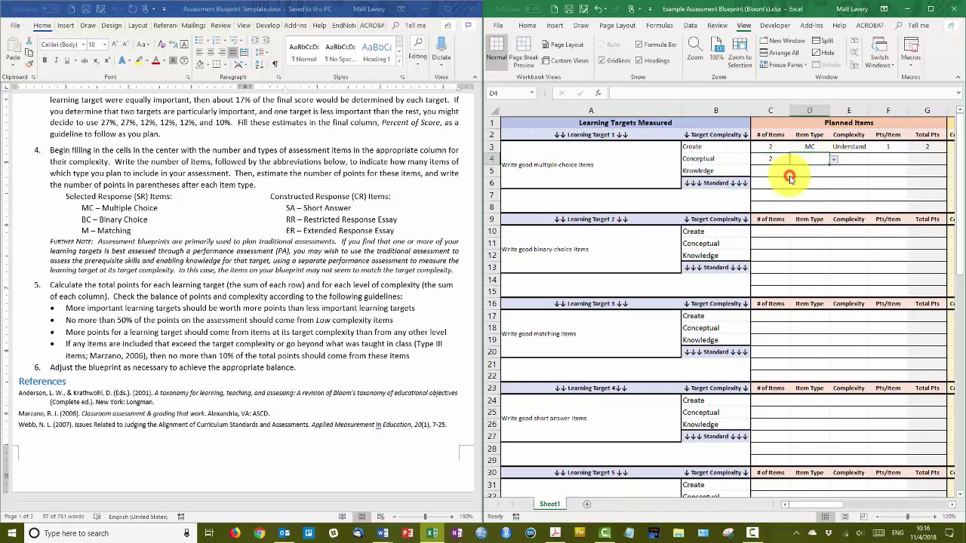
# Step: Set Learning Target 1's BC row to Understand complexity and 1 point per item
pyautogui.click(858, 159)
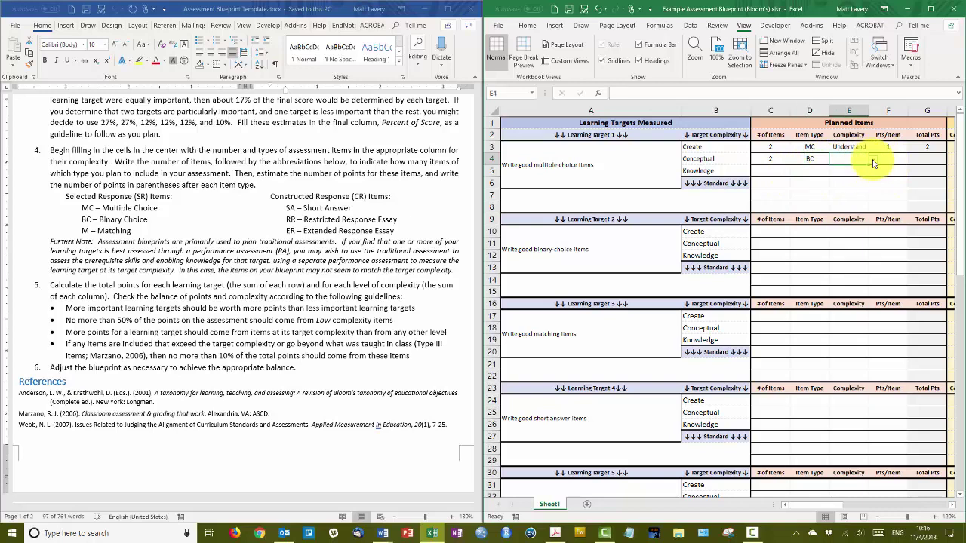
pyautogui.click(873, 162)
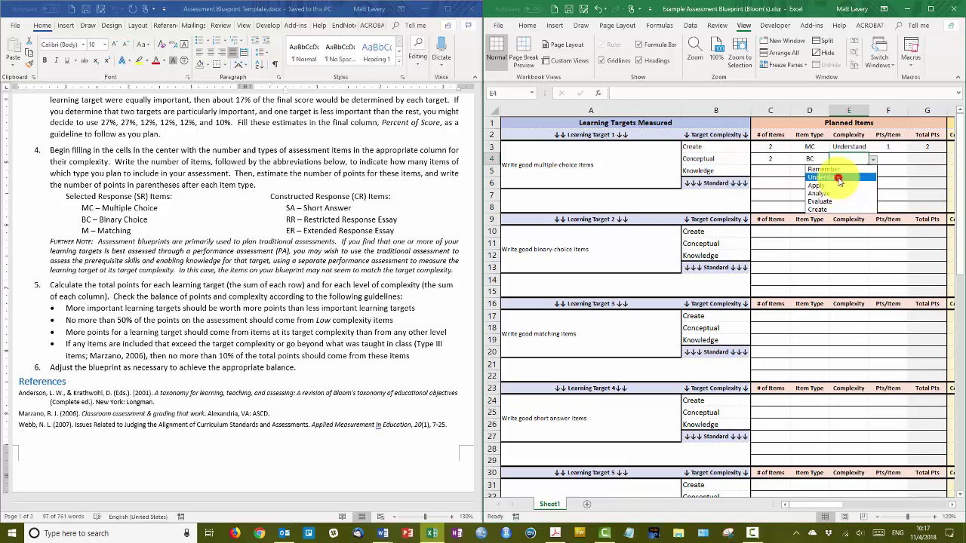
pyautogui.click(838, 179)
pyautogui.click(893, 158)
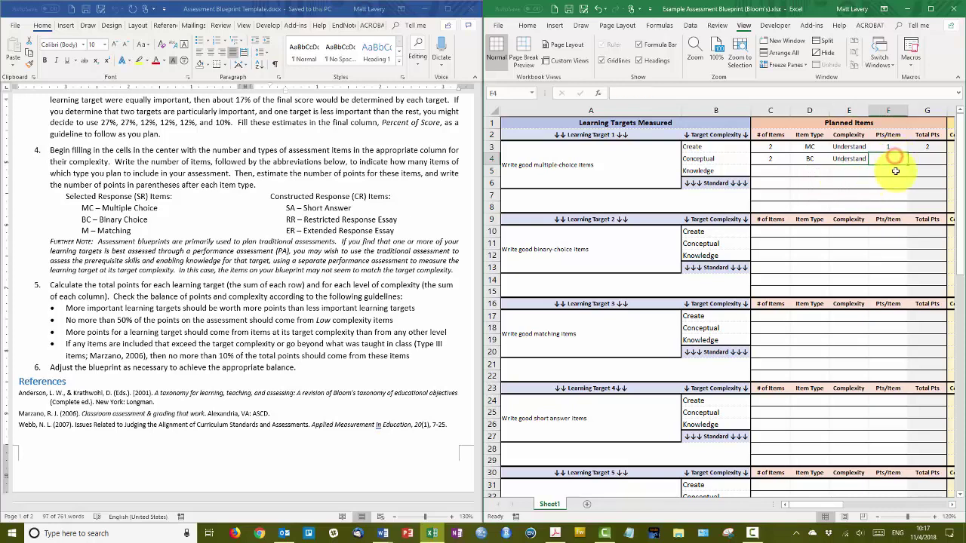
pyautogui.write('1')
pyautogui.press('Return')
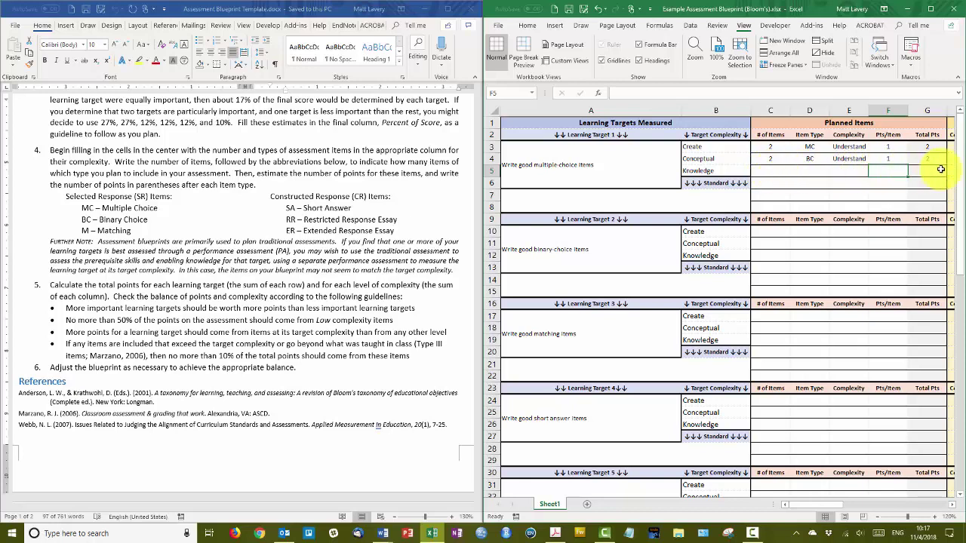
# Step: Try to enter 2.5 as the number of items in Learning Target 1's third planned-item row, then discard the entry
pyautogui.click(771, 171)
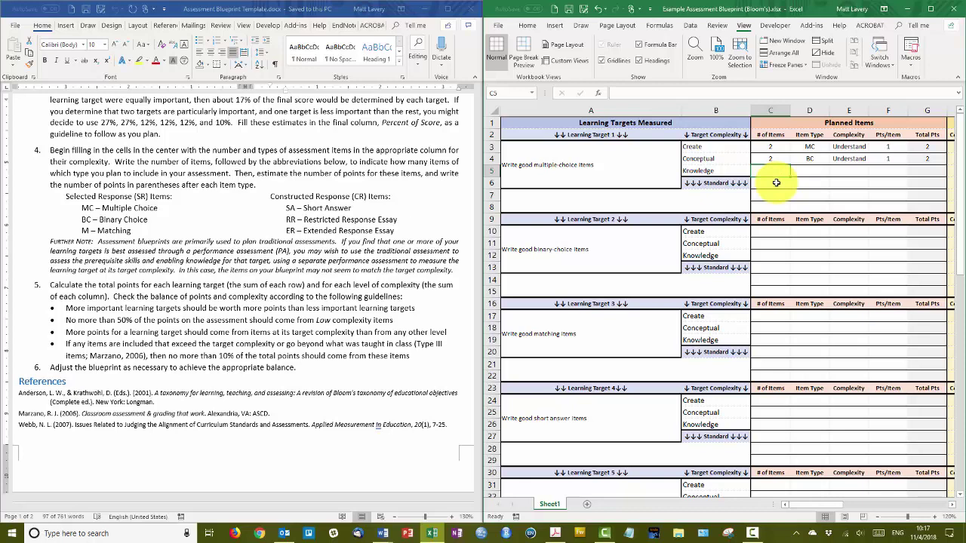
pyautogui.write('2.5')
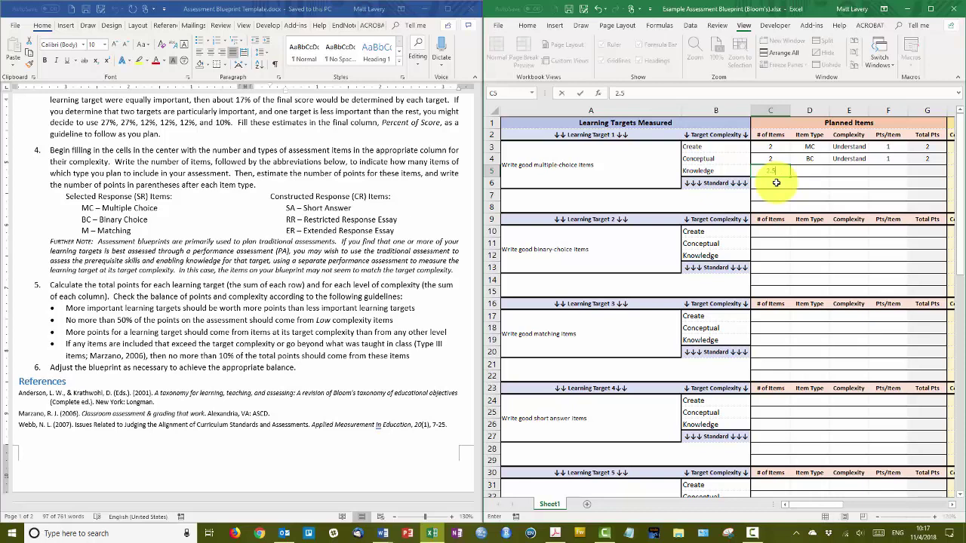
pyautogui.press('Return')
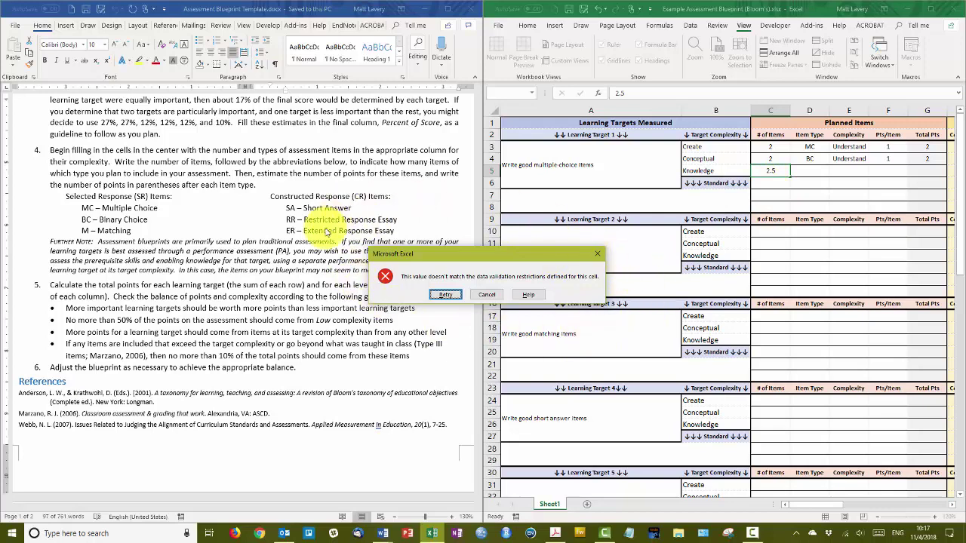
pyautogui.click(486, 294)
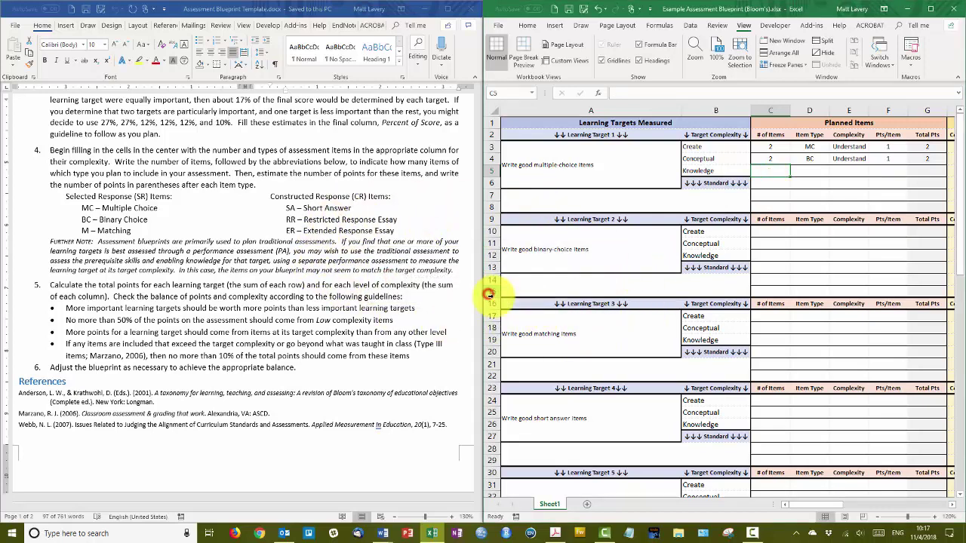
# Step: Try to enter .5 points per item in Learning Target 1's third planned-item row, then discard the entry
pyautogui.click(888, 171)
pyautogui.write('.5')
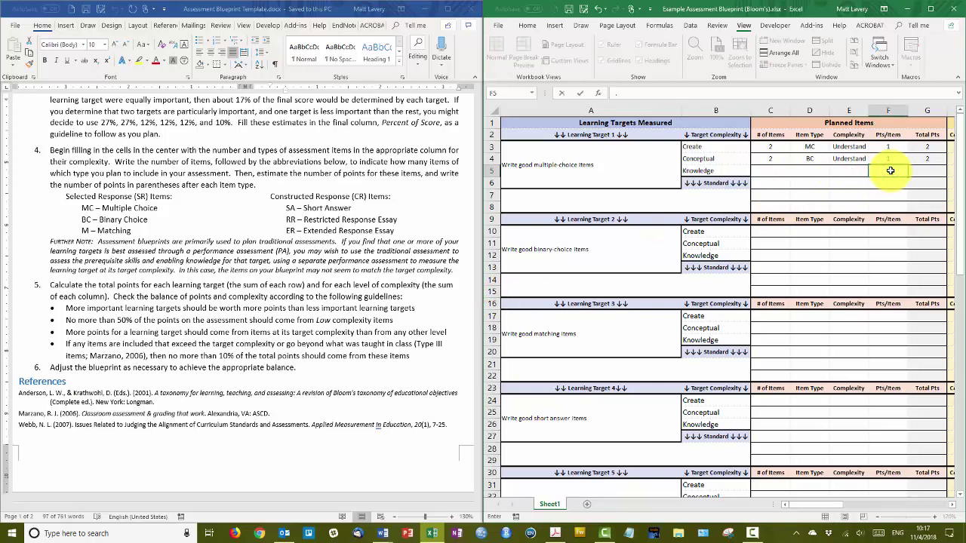
pyautogui.press('Return')
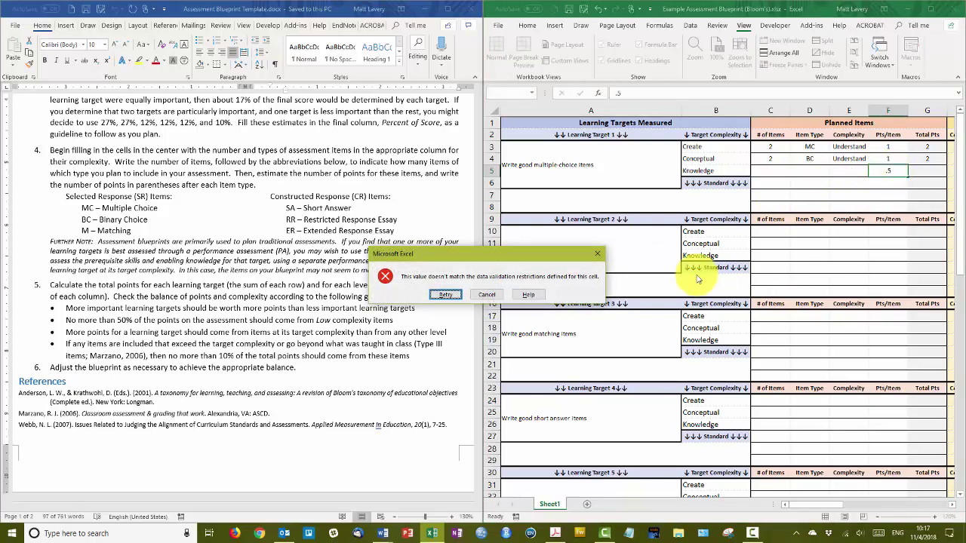
pyautogui.click(488, 295)
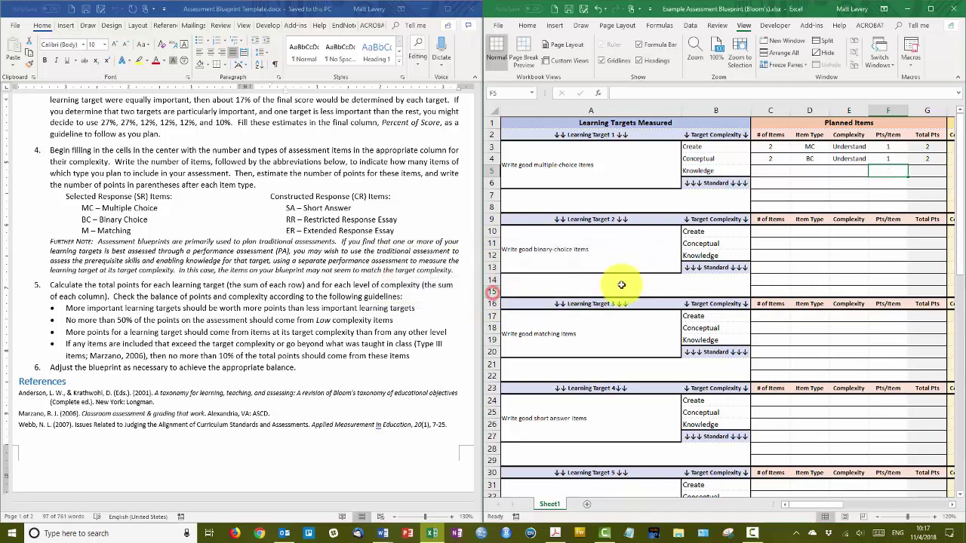
pyautogui.click(765, 169)
pyautogui.click(891, 171)
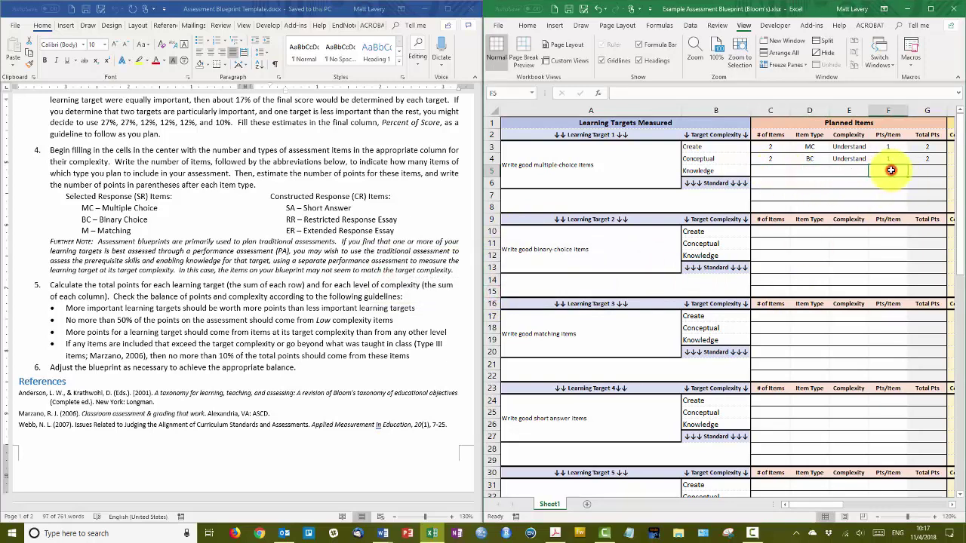
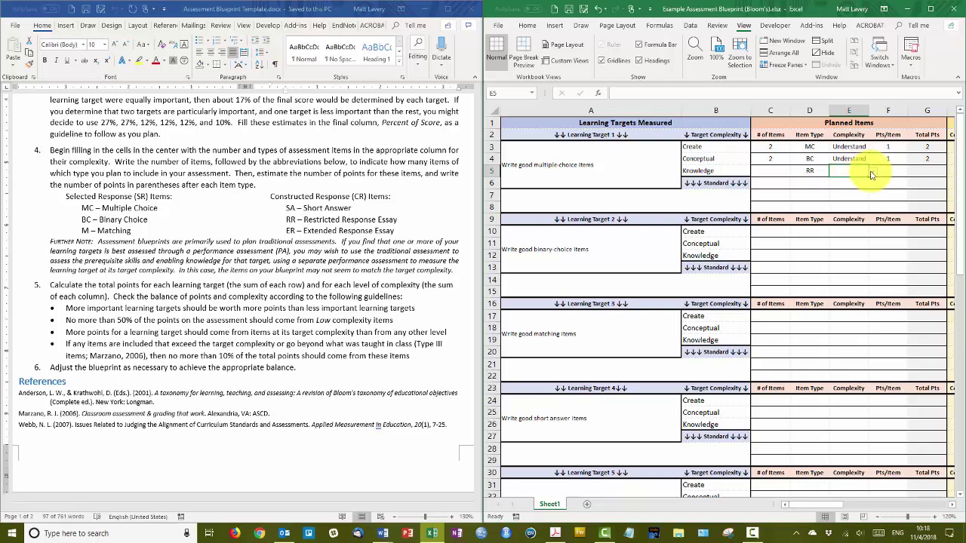
# Step: Set Learning Target 1's RR row to Evaluate complexity, 3 points per item and 1 item
pyautogui.click(873, 172)
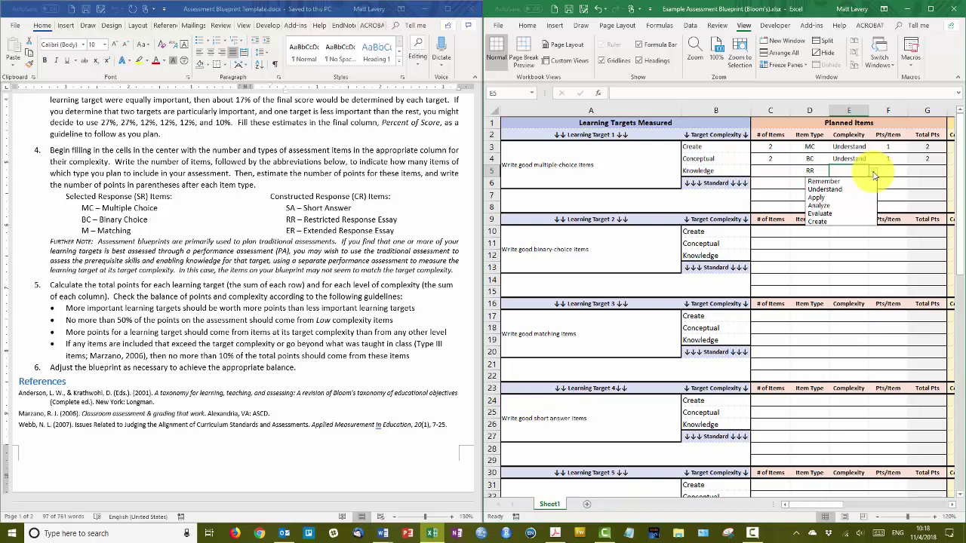
pyautogui.click(833, 213)
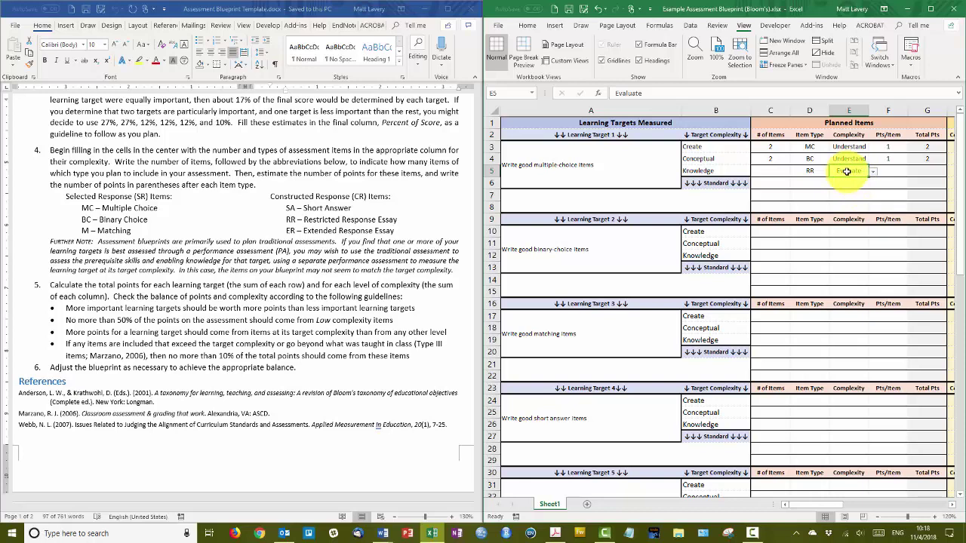
pyautogui.click(897, 172)
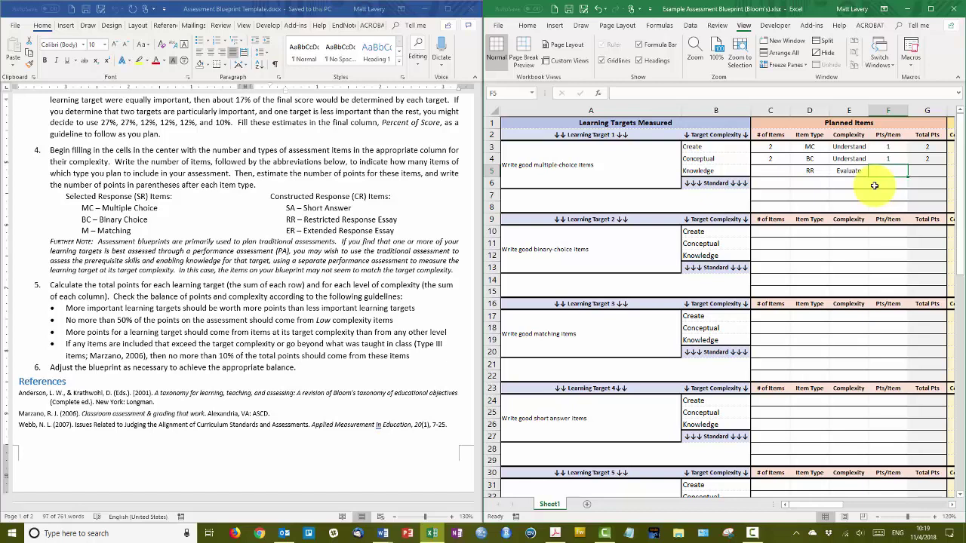
pyautogui.write('3')
pyautogui.press('Return')
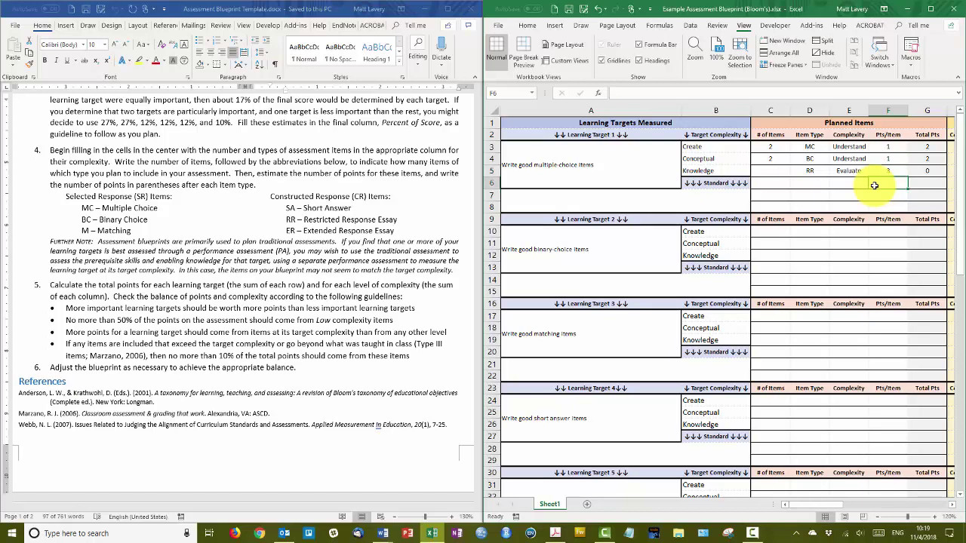
pyautogui.click(768, 170)
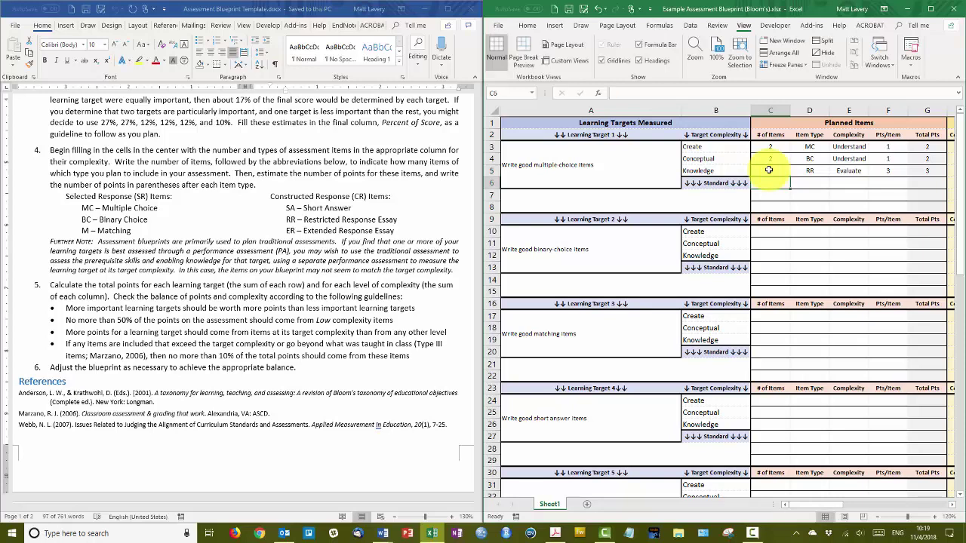
pyautogui.write('1')
pyautogui.press('Return')
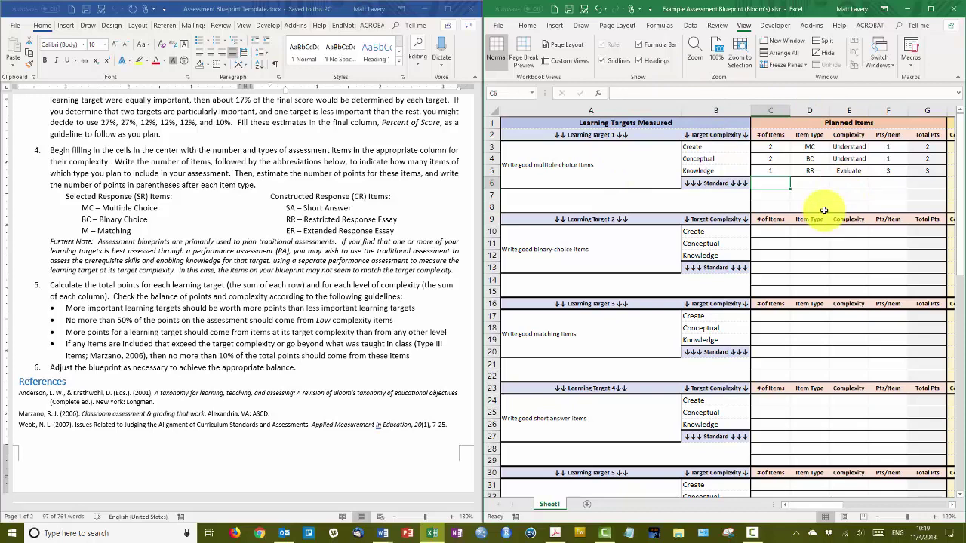
# Step: Review the RR row's points and item type, and compare the item counts of the three planned rows with Learning Target 1
pyautogui.click(887, 170)
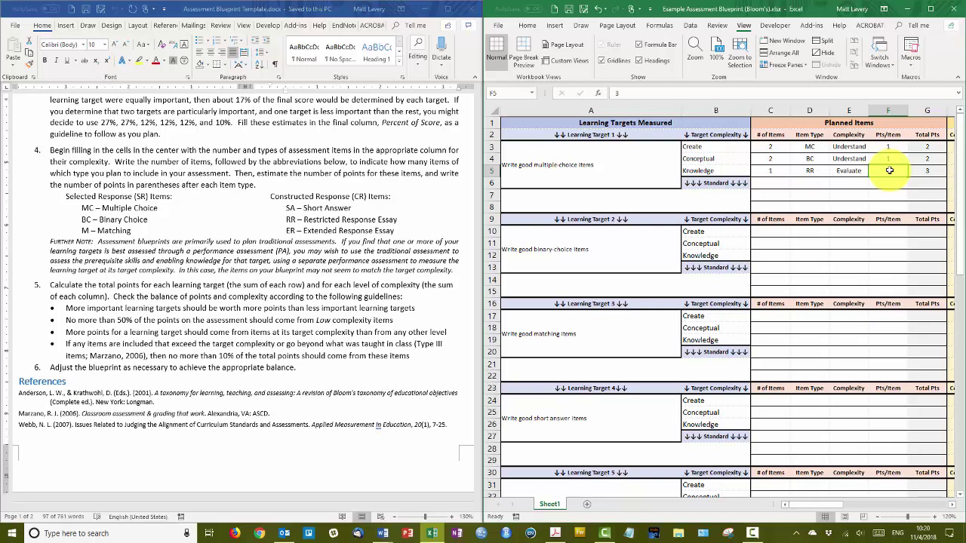
pyautogui.click(808, 171)
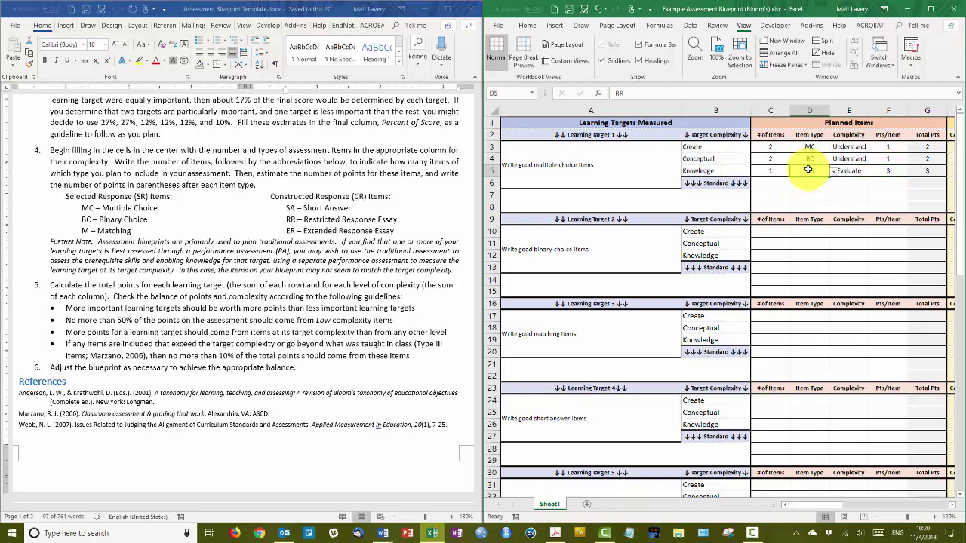
pyautogui.write('RR')
pyautogui.click(766, 146)
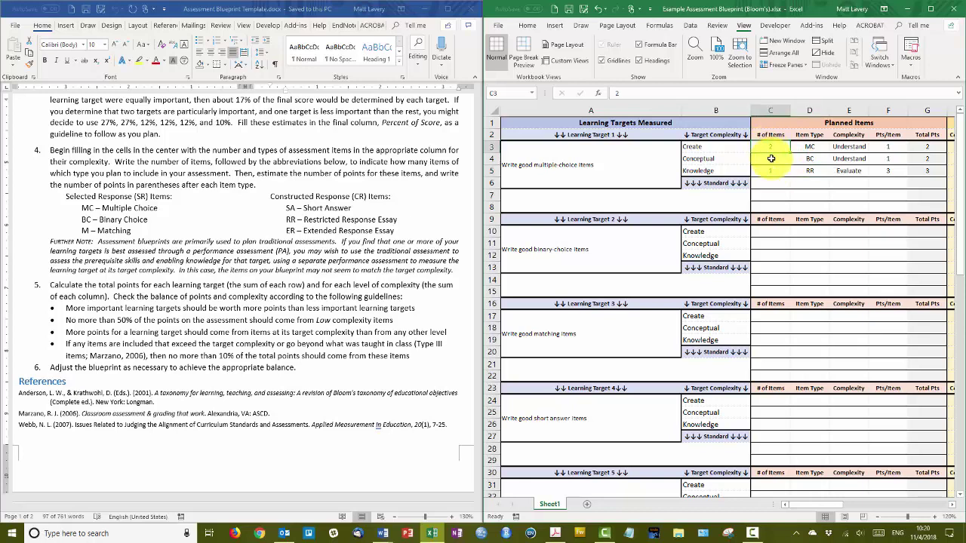
pyautogui.click(770, 160)
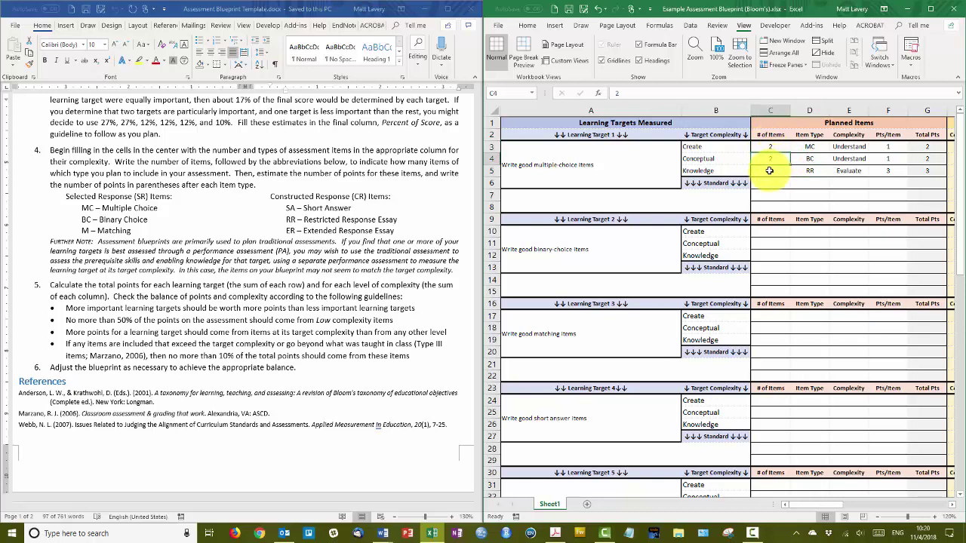
pyautogui.click(769, 171)
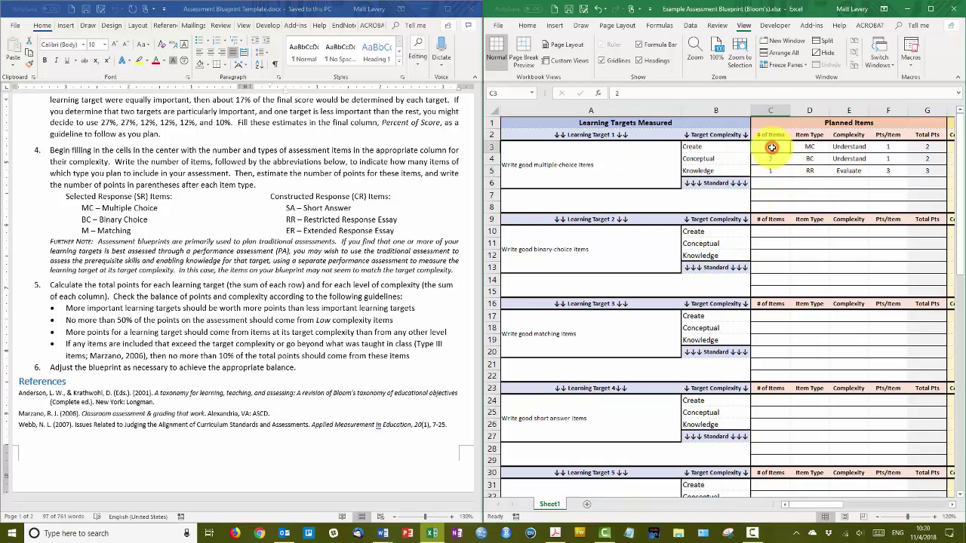
pyautogui.click(610, 172)
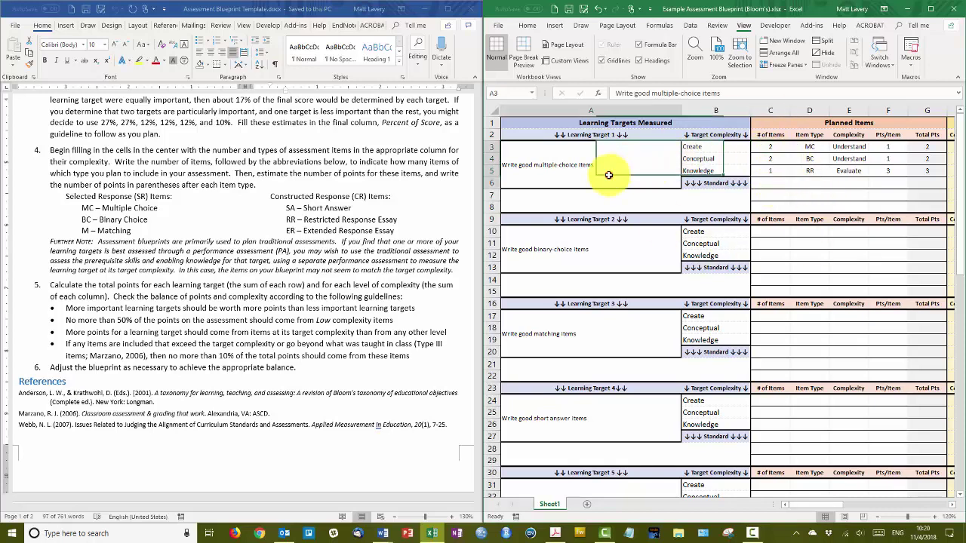
pyautogui.click(765, 159)
pyautogui.click(580, 162)
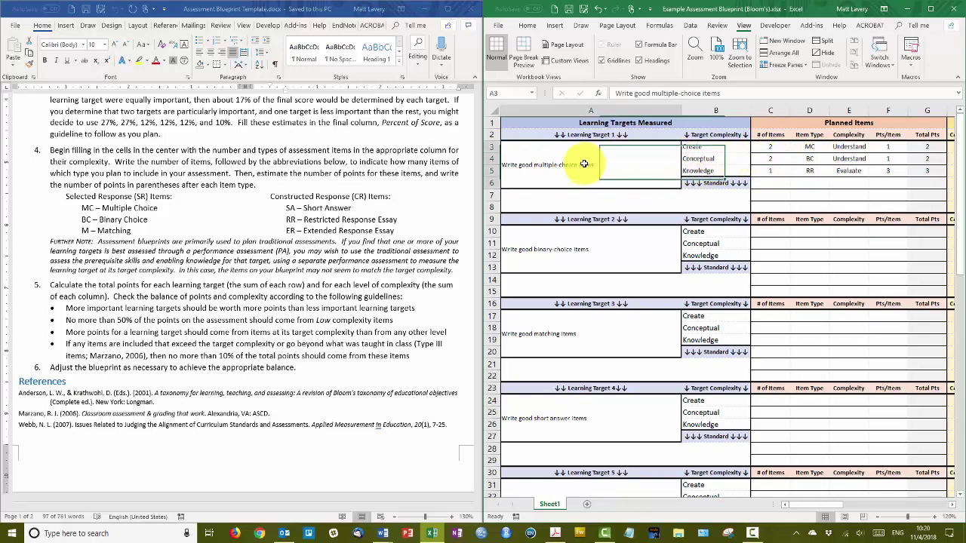
pyautogui.click(763, 170)
pyautogui.click(583, 162)
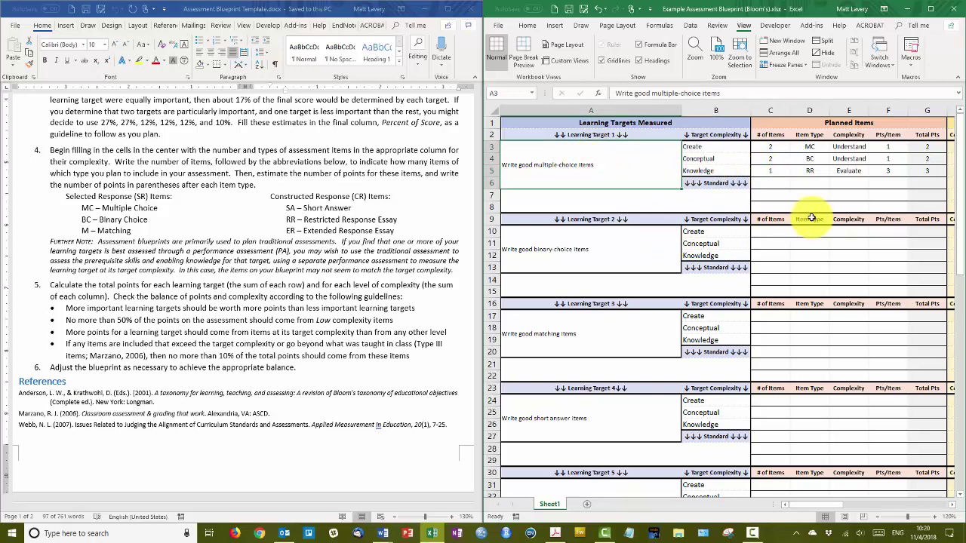
# Step: In the fourth planned-item row of Learning Target 1, enter 1 item and set the item type to ER
pyautogui.click(778, 183)
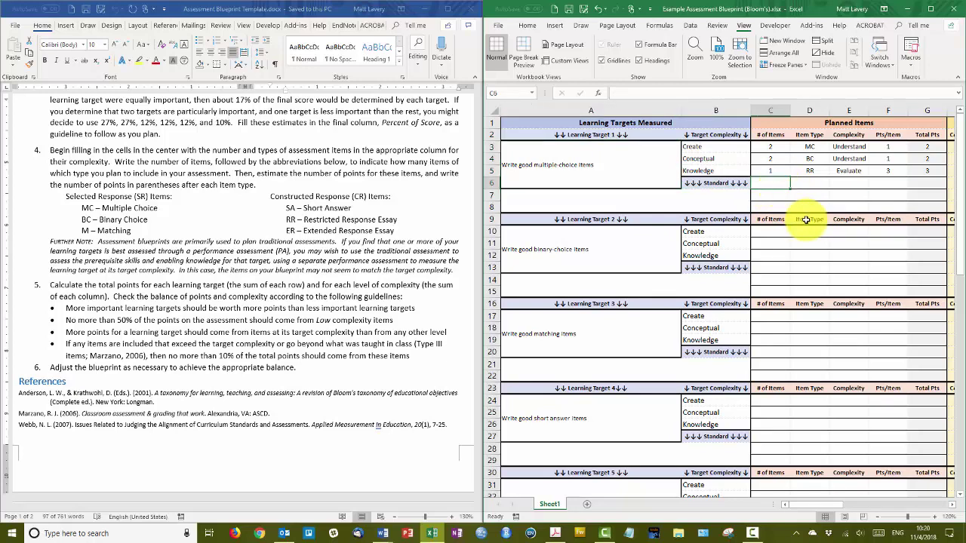
pyautogui.write('1')
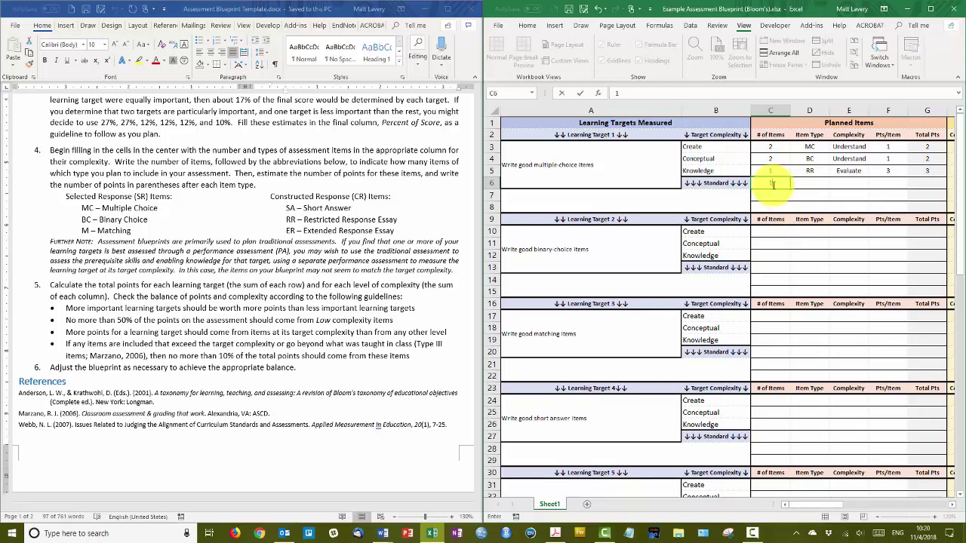
pyautogui.press('Tab')
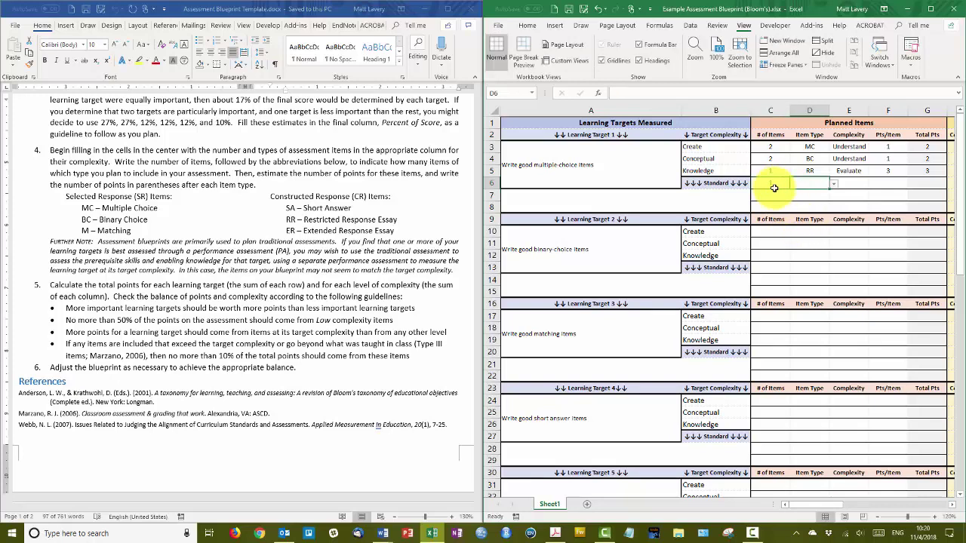
pyautogui.write('ER')
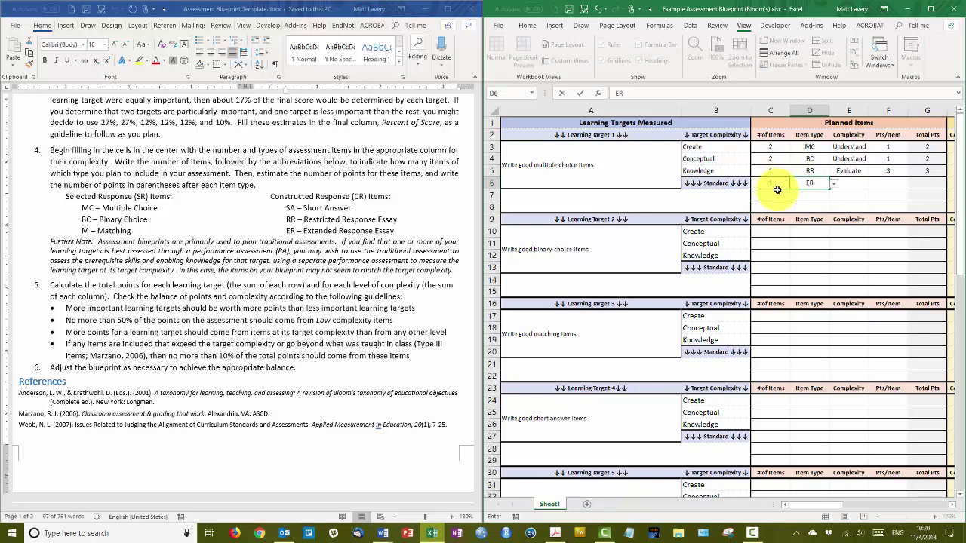
pyautogui.hotkey('ctrl', 'Return')
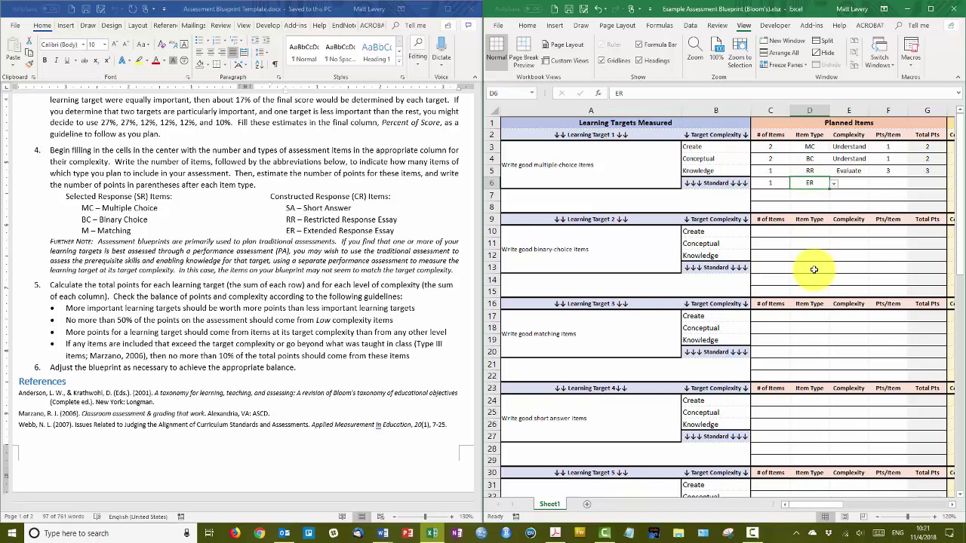
# Step: Try to replace the ER item type in Learning Target 1's fourth row with "Extended", then discard the entry
pyautogui.press('BackSpace')
pyautogui.write('Extebn')
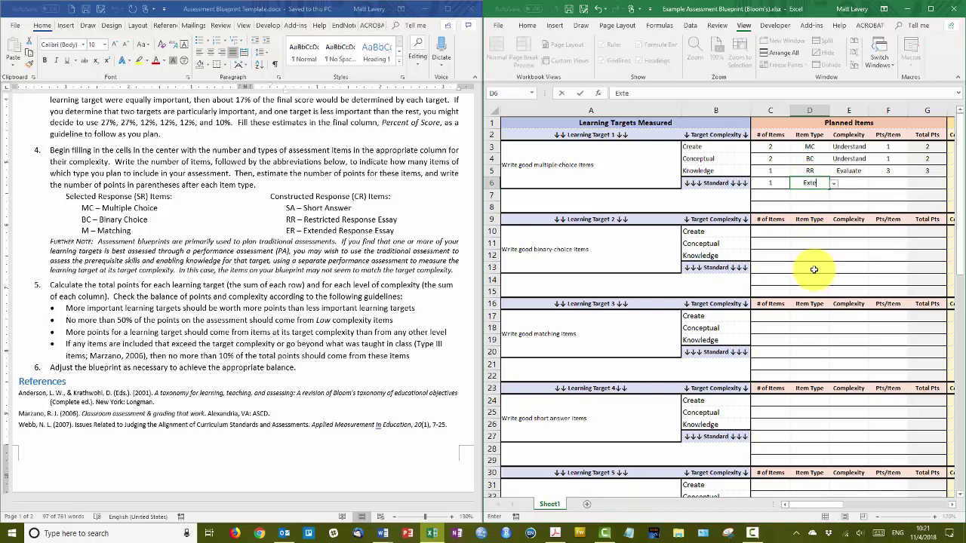
pyautogui.press('BackSpace')
pyautogui.press('BackSpace')
pyautogui.write('nded')
pyautogui.press('Return')
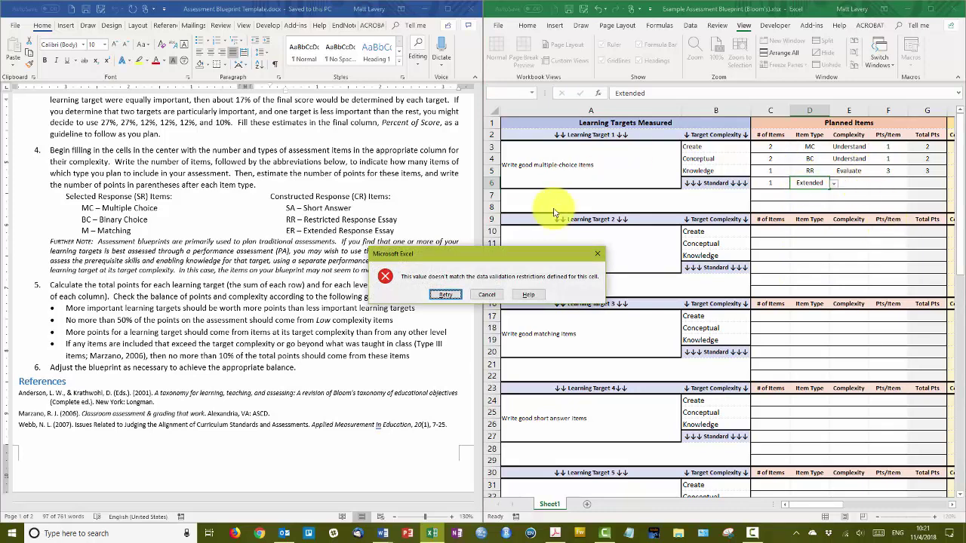
pyautogui.click(487, 294)
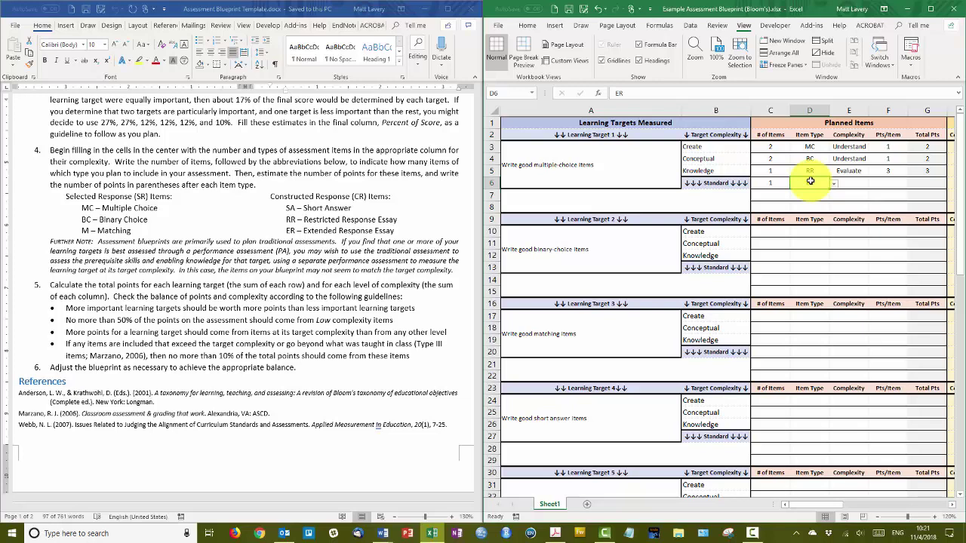
# Step: Set the complexity of Learning Target 1's ER row to Create
pyautogui.press('Tab')
pyautogui.click(877, 184)
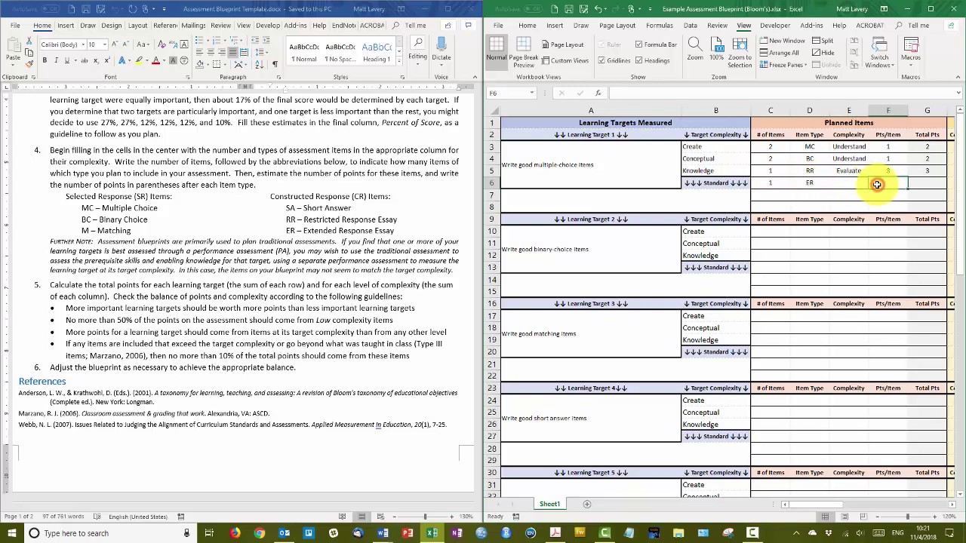
pyautogui.click(851, 184)
pyautogui.click(872, 184)
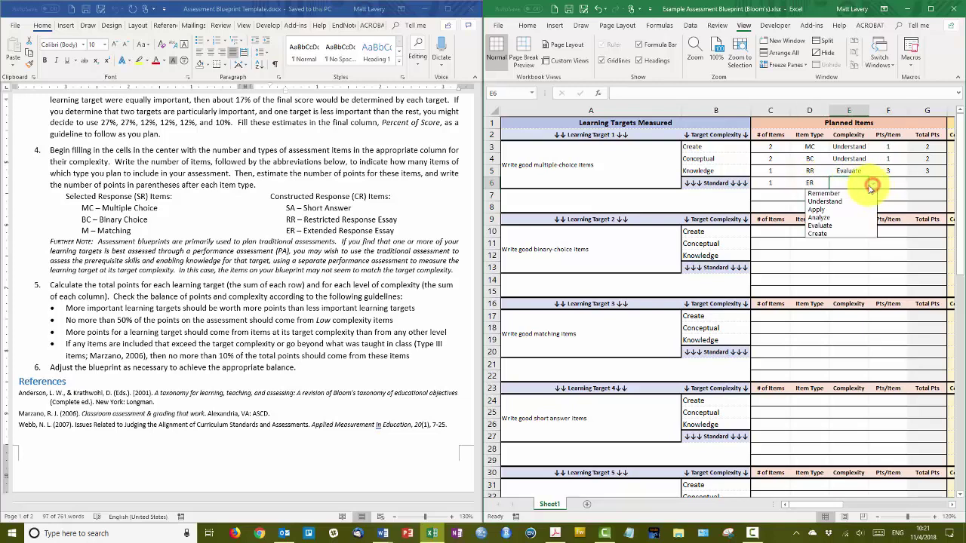
pyautogui.click(825, 236)
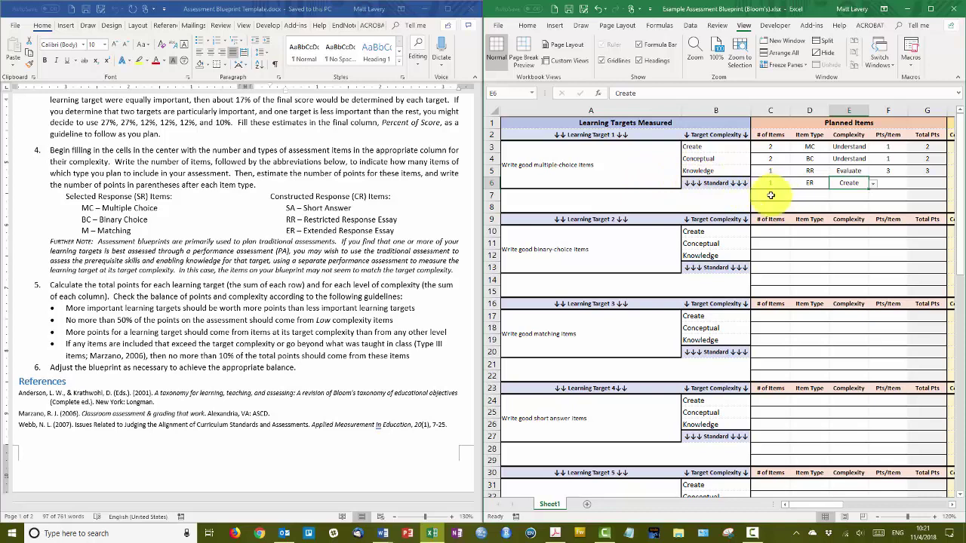
# Step: Look over the remaining learning targets further down the blueprint, through Learning Target 7
pyautogui.scroll(-5, 770, 319)
pyautogui.scroll(-1, 771, 319)
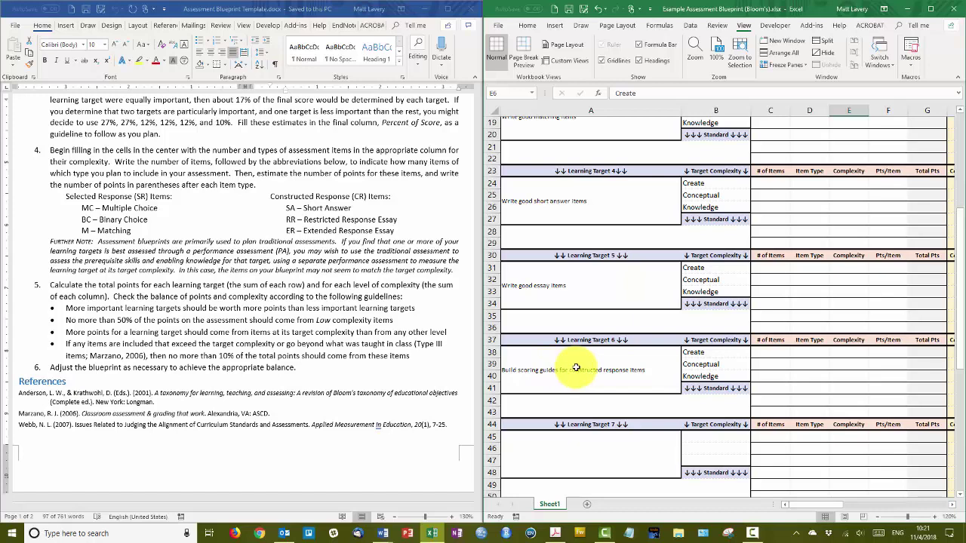
# Step: Set the points per item of Learning Target 1's ER row to 5
pyautogui.scroll(6, 578, 370)
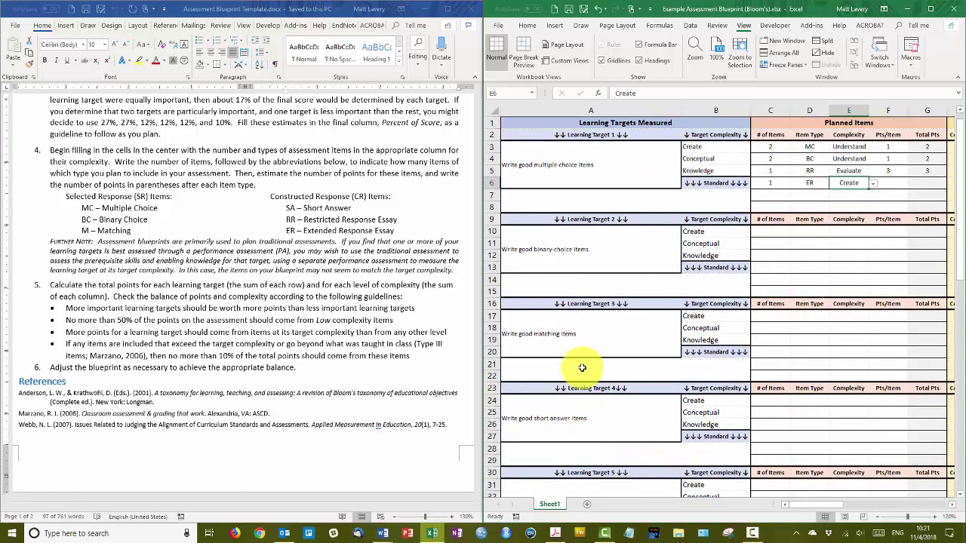
pyautogui.click(810, 182)
pyautogui.write('ER')
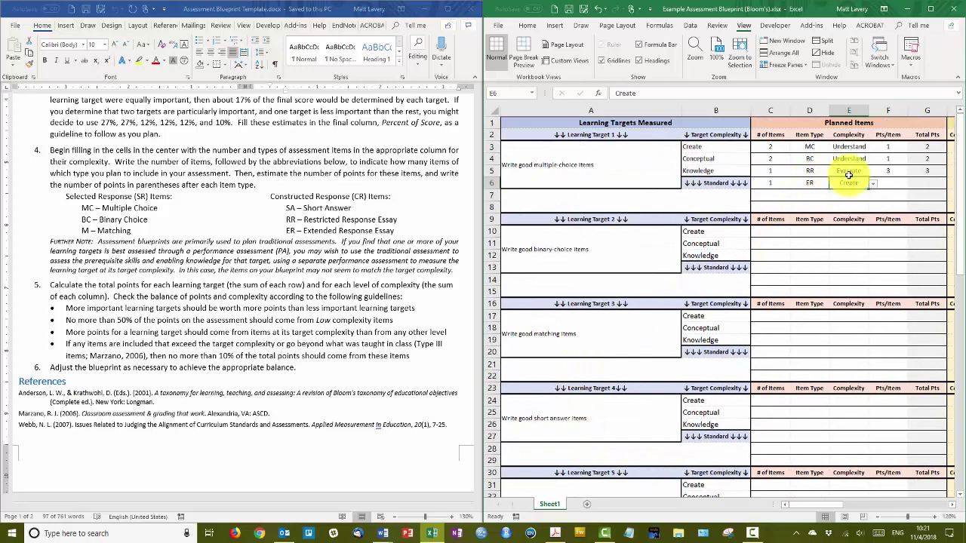
pyautogui.click(888, 184)
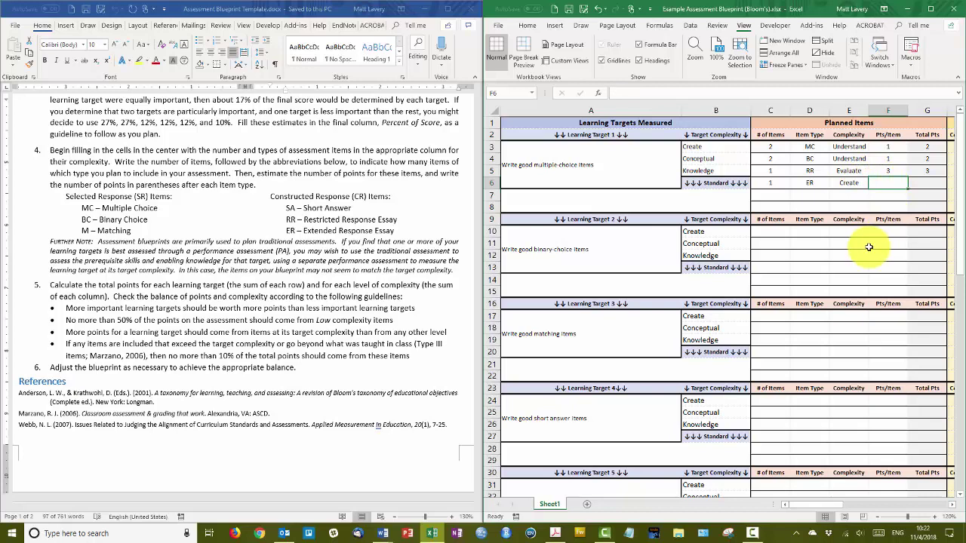
pyautogui.write('5')
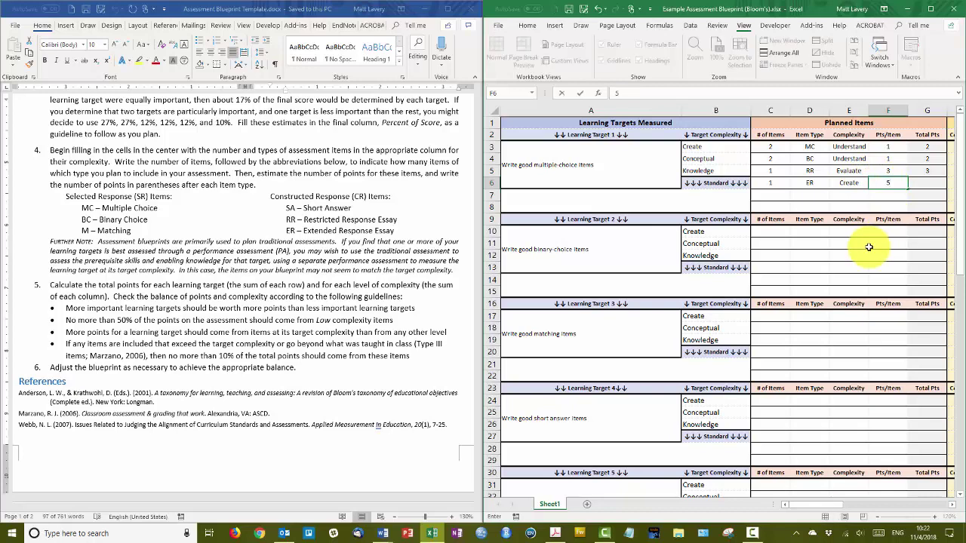
pyautogui.press('Tab')
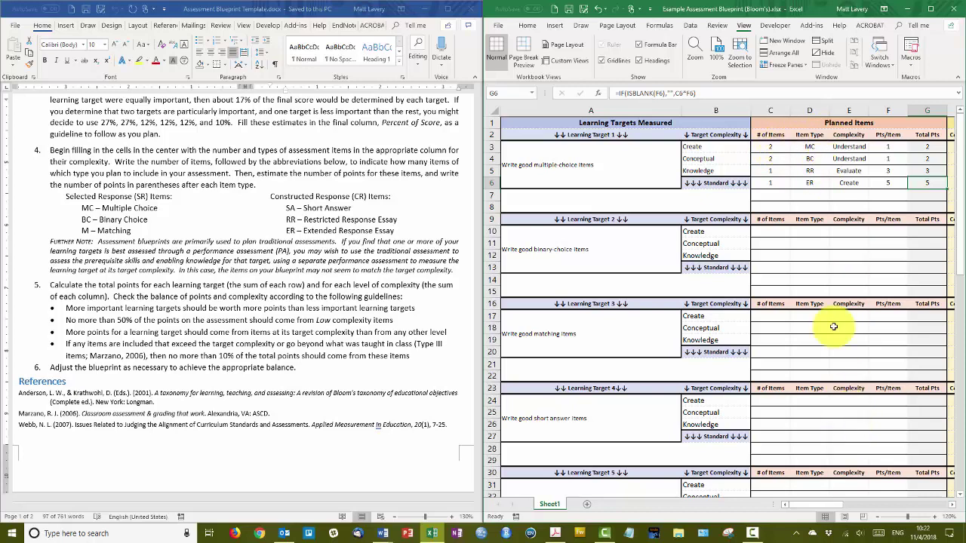
# Step: Maximize the workbook window and examine Learning Target 1's points and percentages for Understand, Evaluate and Create, plus its share of the blueprint
pyautogui.click(932, 10)
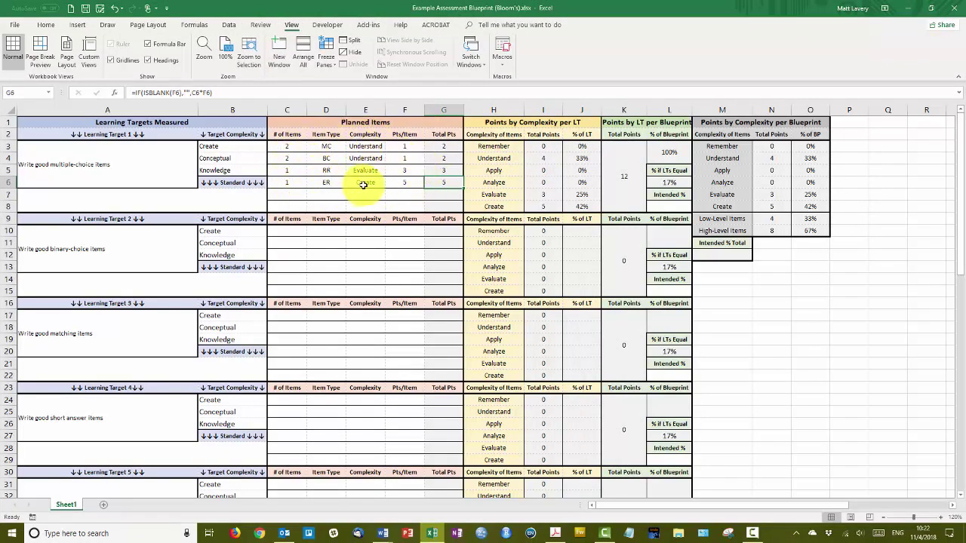
pyautogui.click(541, 158)
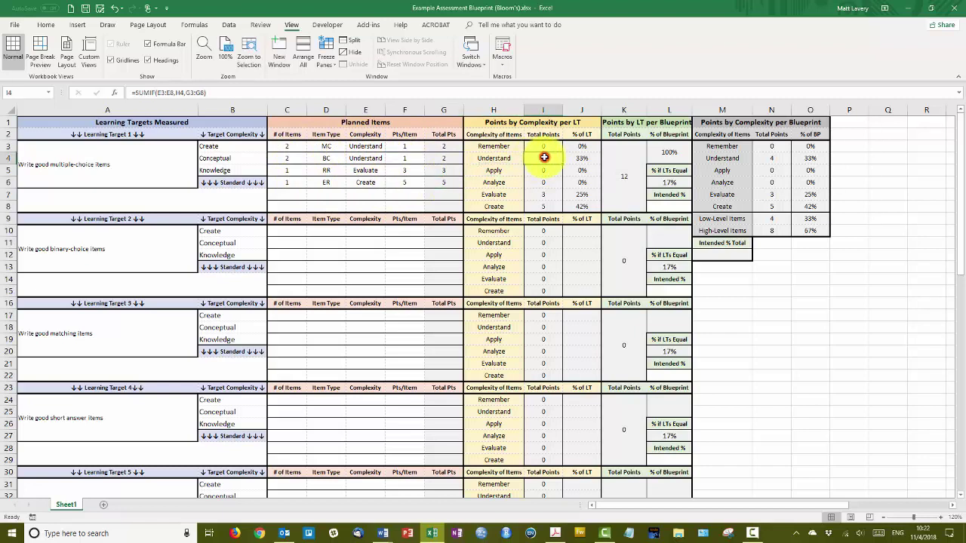
pyautogui.click(583, 157)
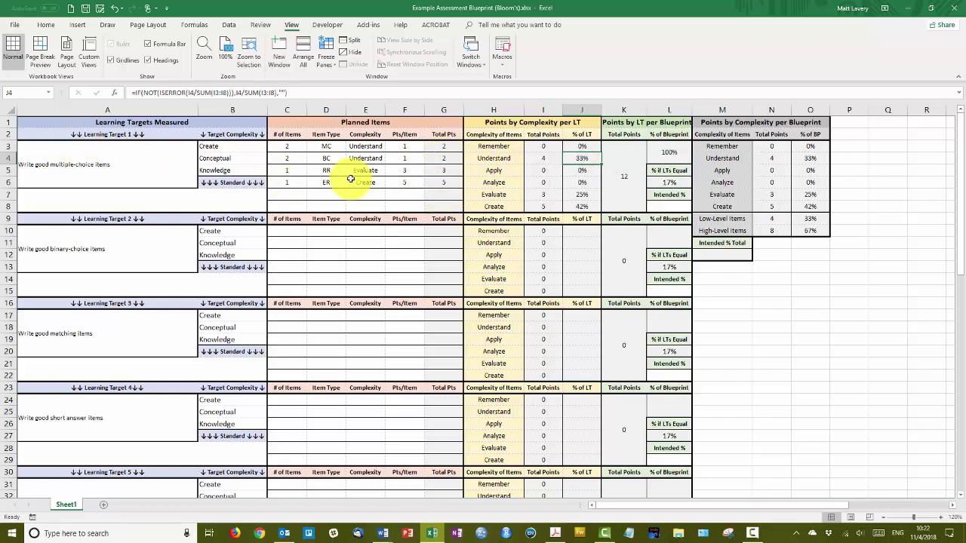
pyautogui.click(548, 196)
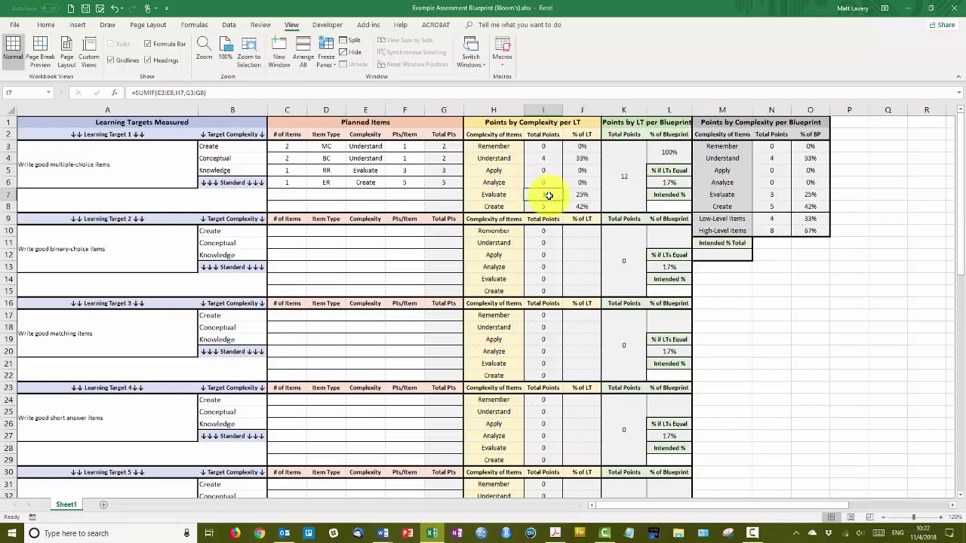
pyautogui.click(501, 194)
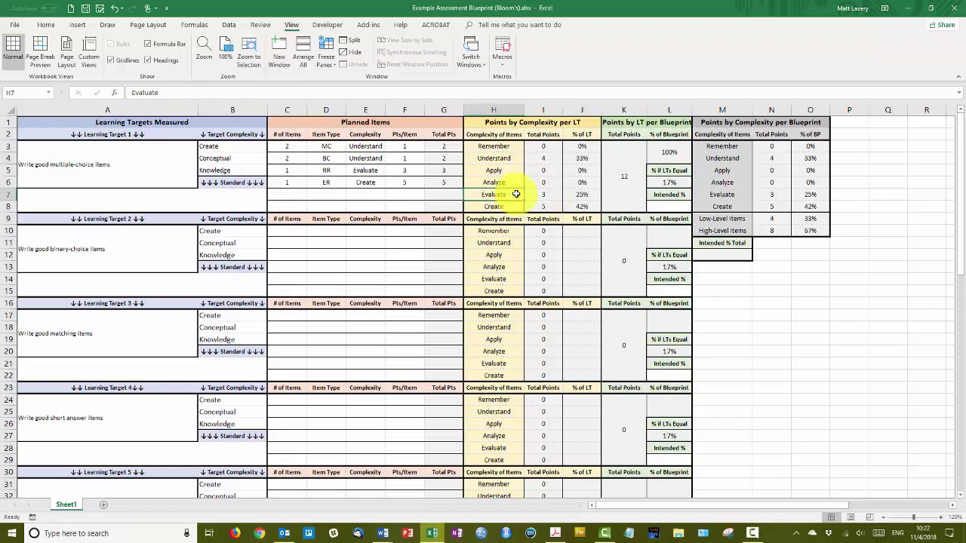
pyautogui.click(591, 193)
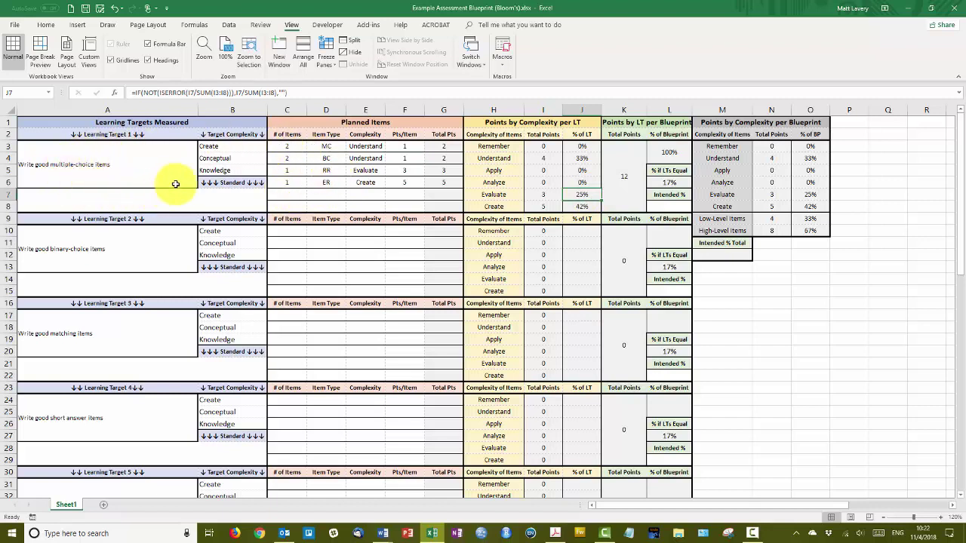
pyautogui.click(542, 207)
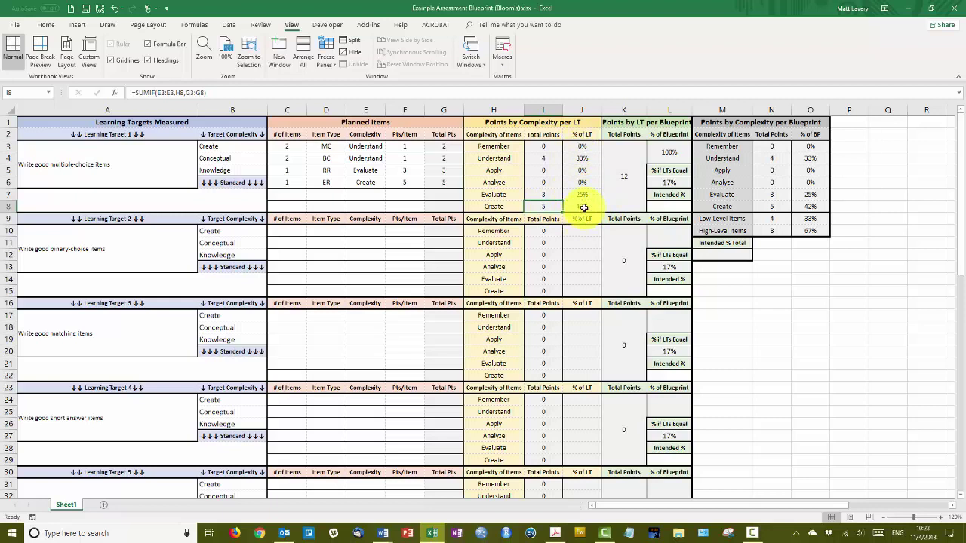
pyautogui.click(669, 151)
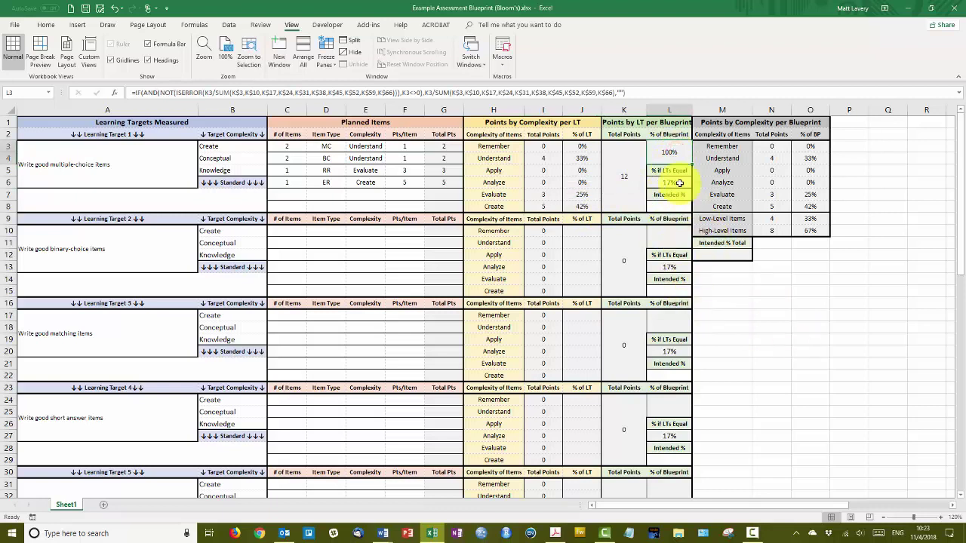